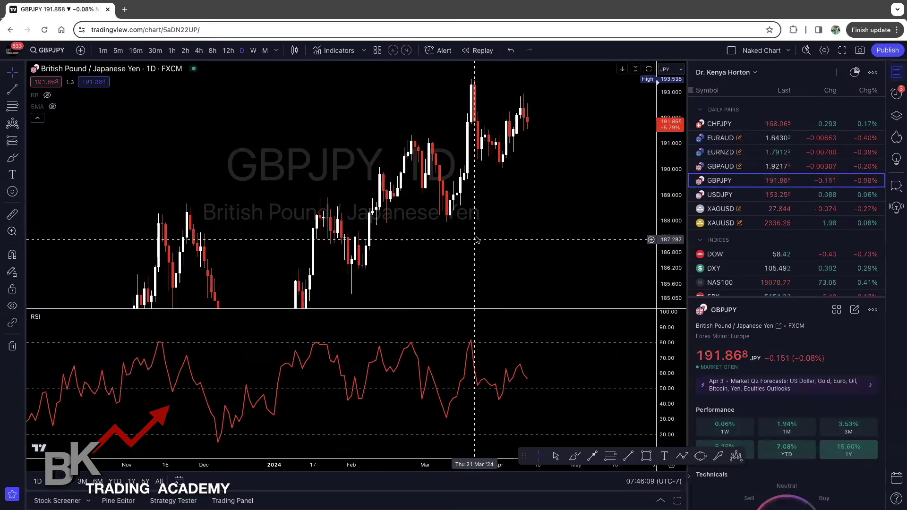
Step: Zoom the GBPJPY daily chart in on recent candles above the RSI pane
scroll(537, 259, up, 1)
scroll(533, 258, up, 3)
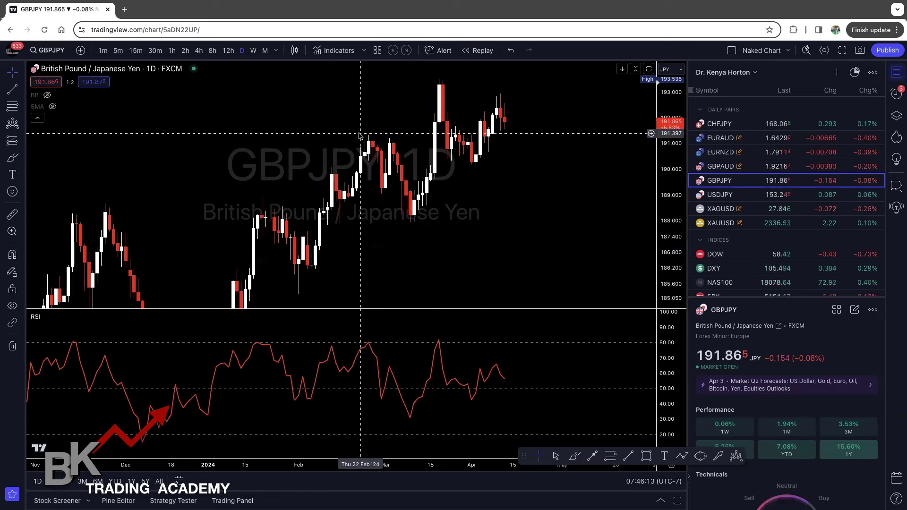
scroll(496, 220, up, 1)
scroll(497, 219, up, 1)
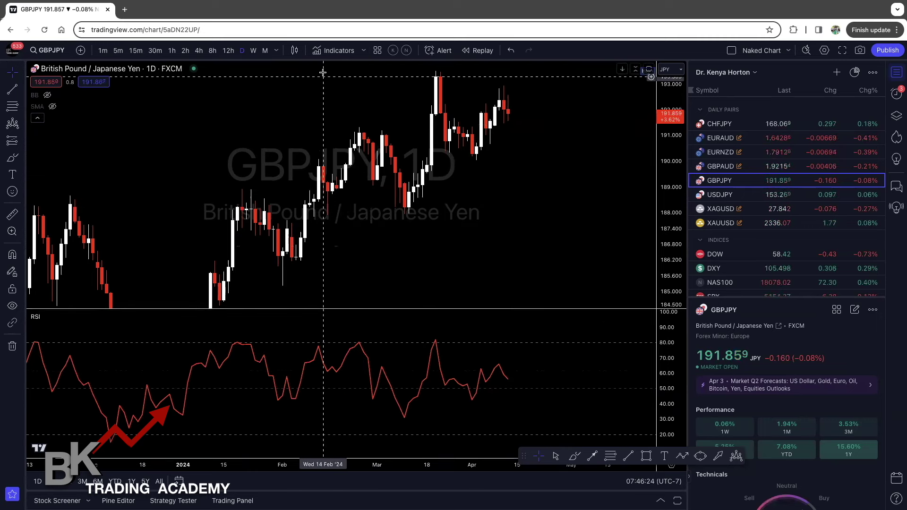
click(327, 51)
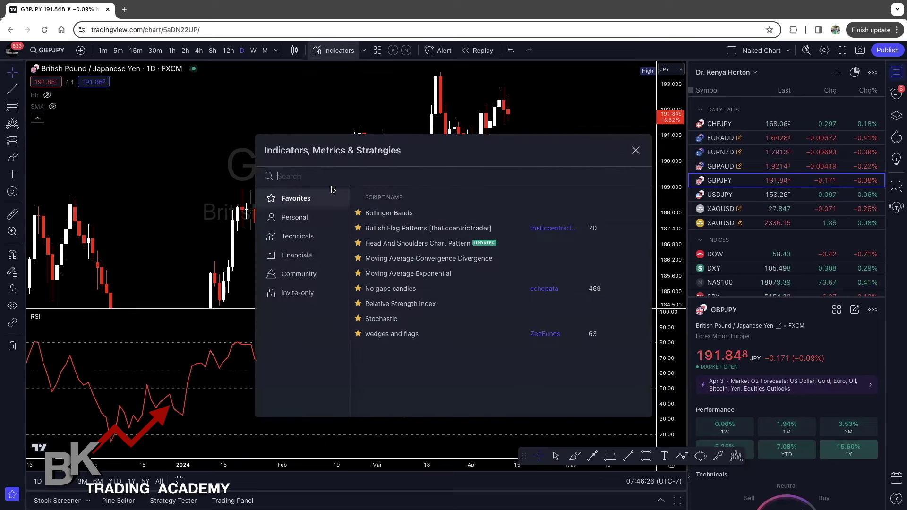
text(r)
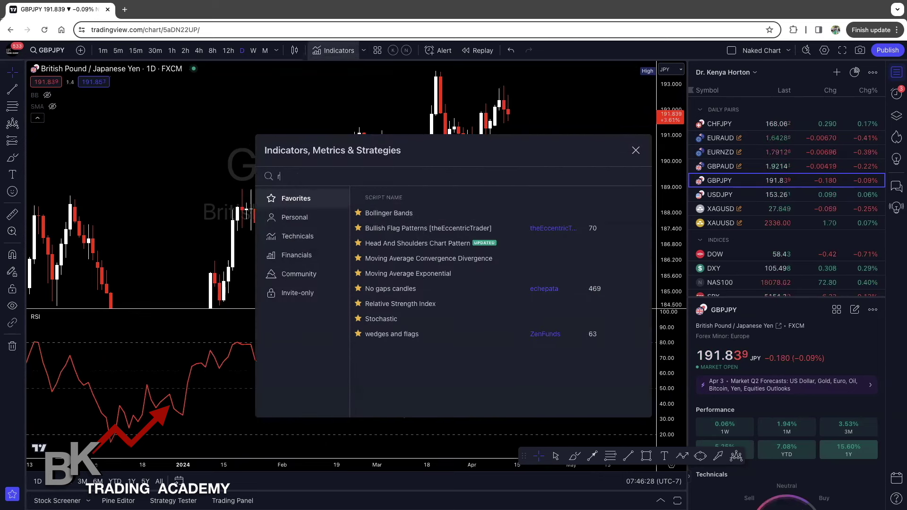
text(si)
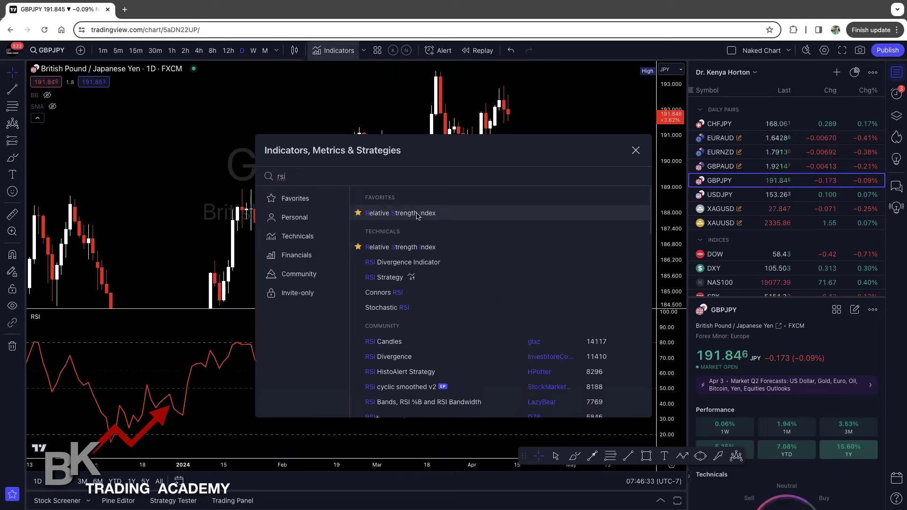
click(175, 178)
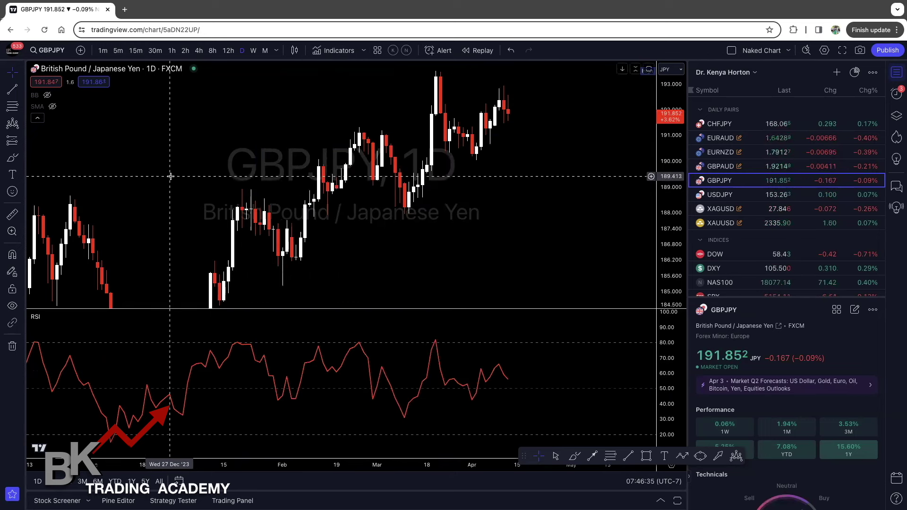
mouse_move(33, 323)
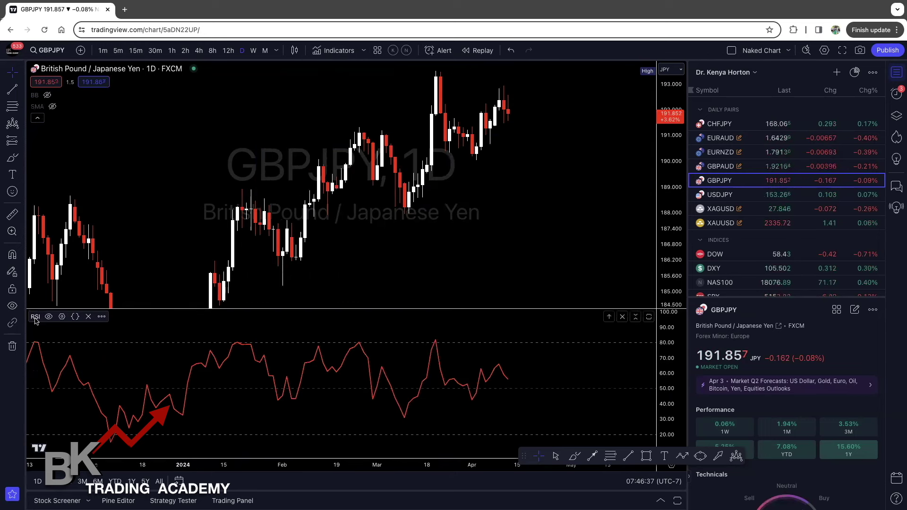
click(62, 317)
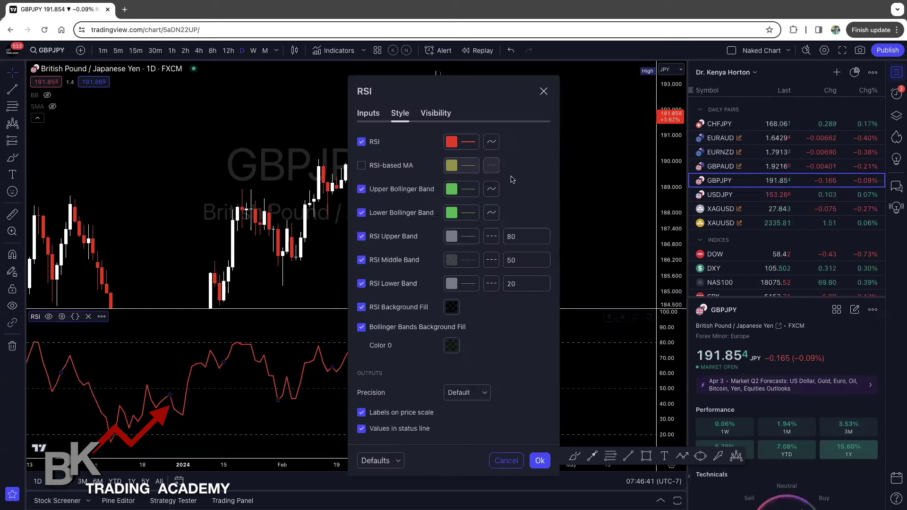
click(368, 114)
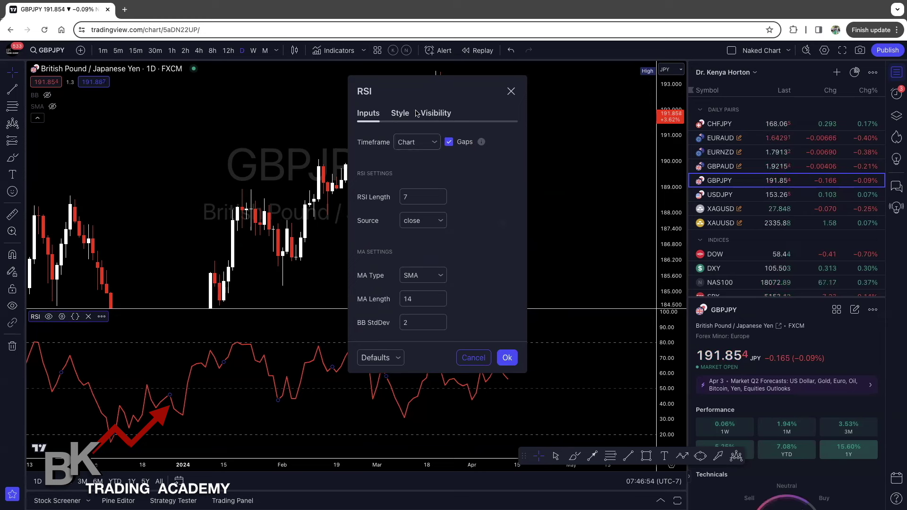
click(401, 114)
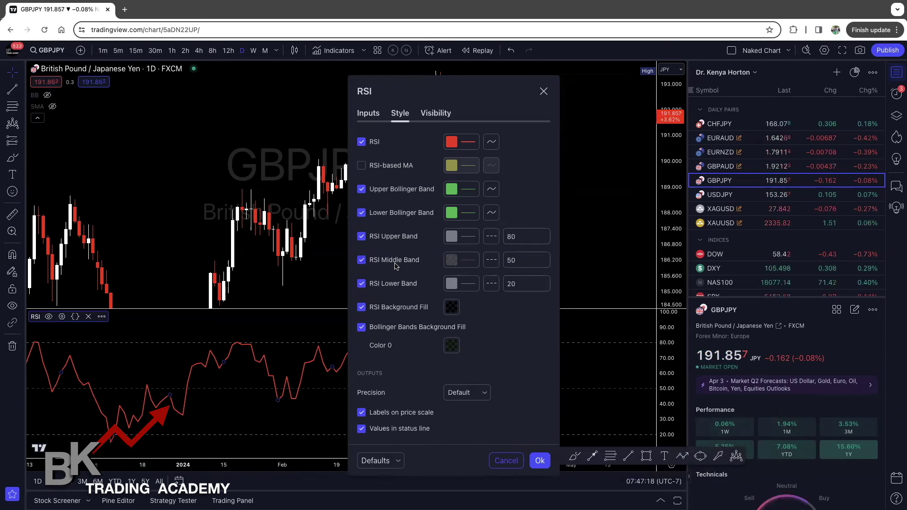
key(Escape)
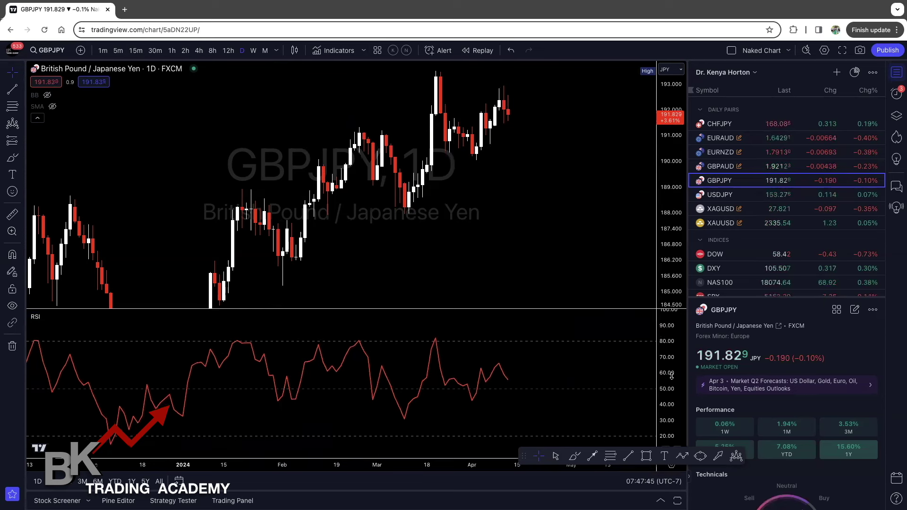
drag(671, 375, 670, 367)
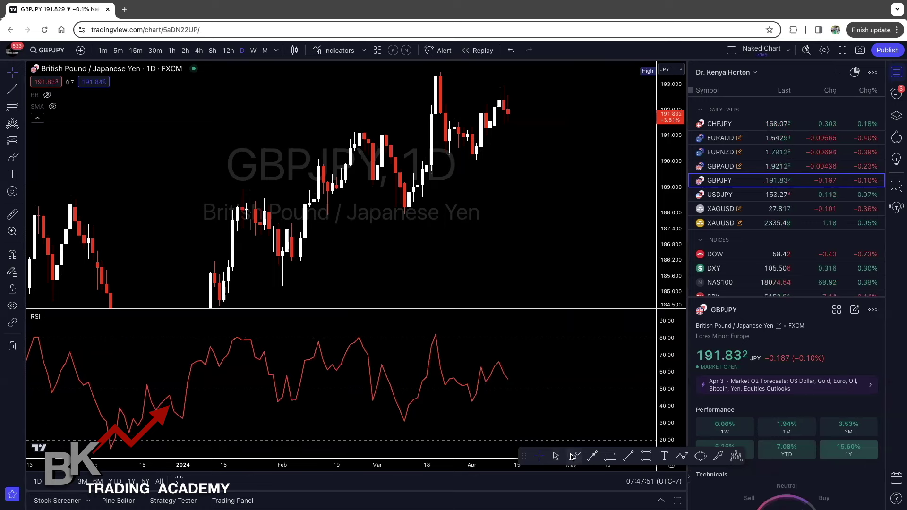
click(574, 456)
mouse_move(439, 328)
mouse_down()
mouse_move(422, 342)
mouse_move(442, 329)
mouse_up()
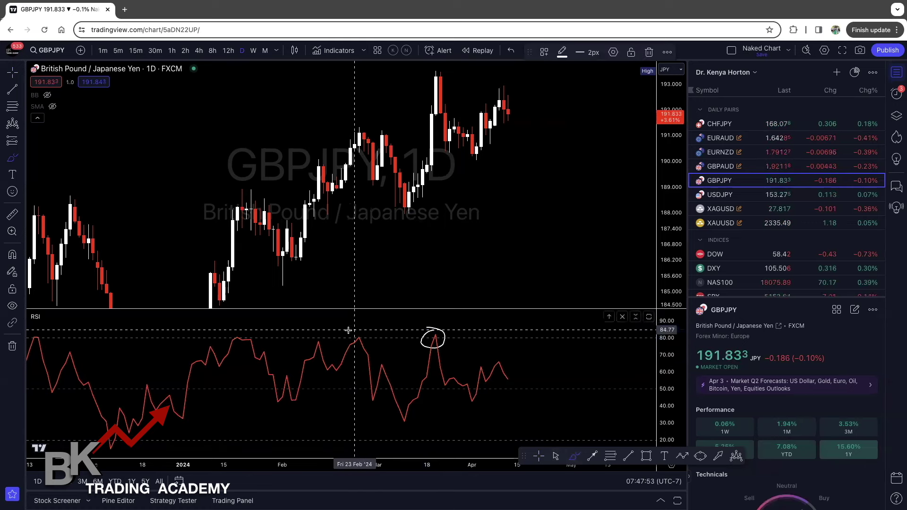
drag(348, 331, 353, 329)
mouse_move(239, 331)
mouse_down()
mouse_move(232, 340)
mouse_move(238, 328)
mouse_up()
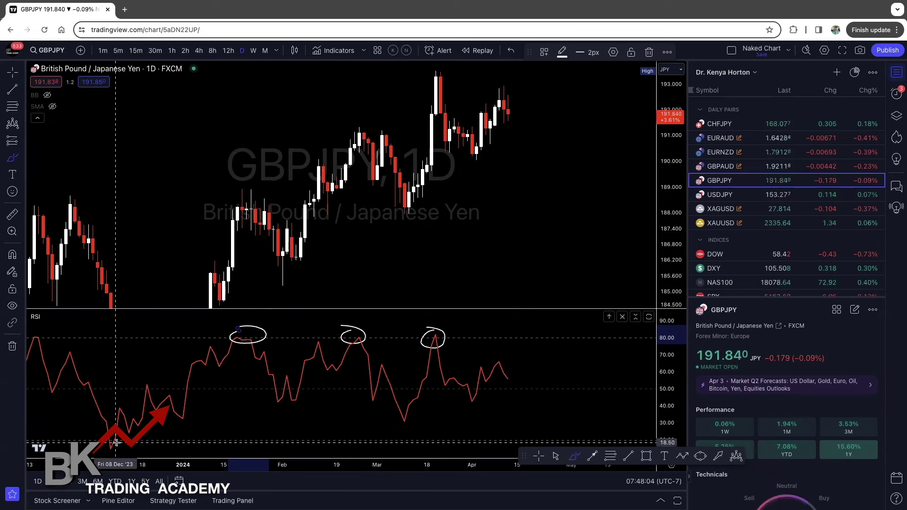
mouse_move(112, 440)
mouse_down()
mouse_move(90, 451)
mouse_move(114, 431)
mouse_up()
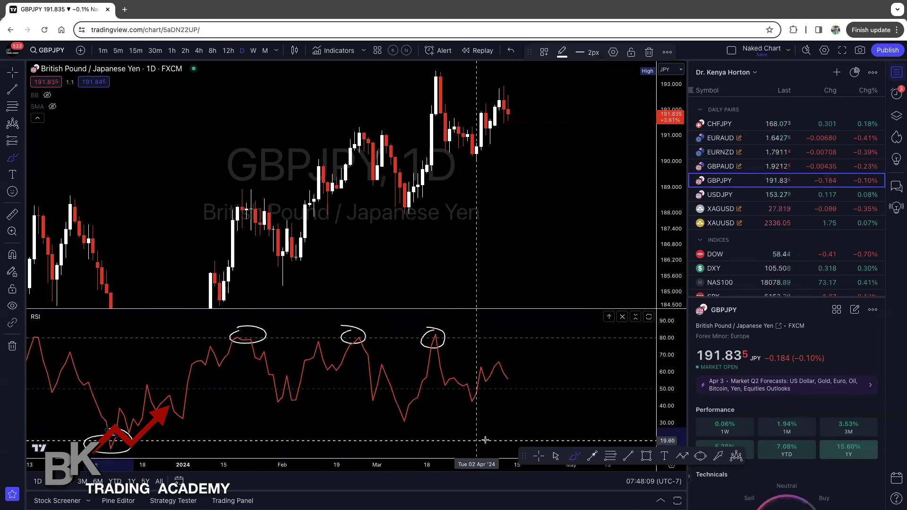
scroll(485, 440, down, 2)
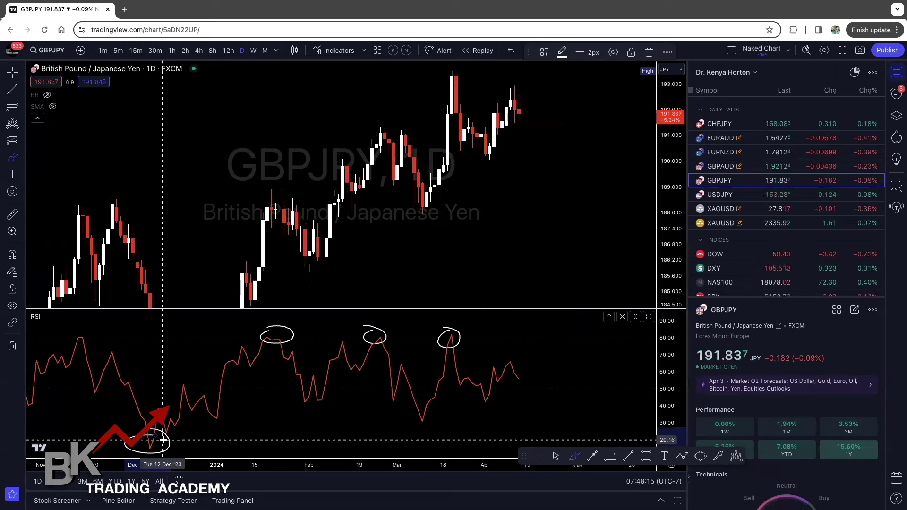
click(511, 51)
click(511, 51)
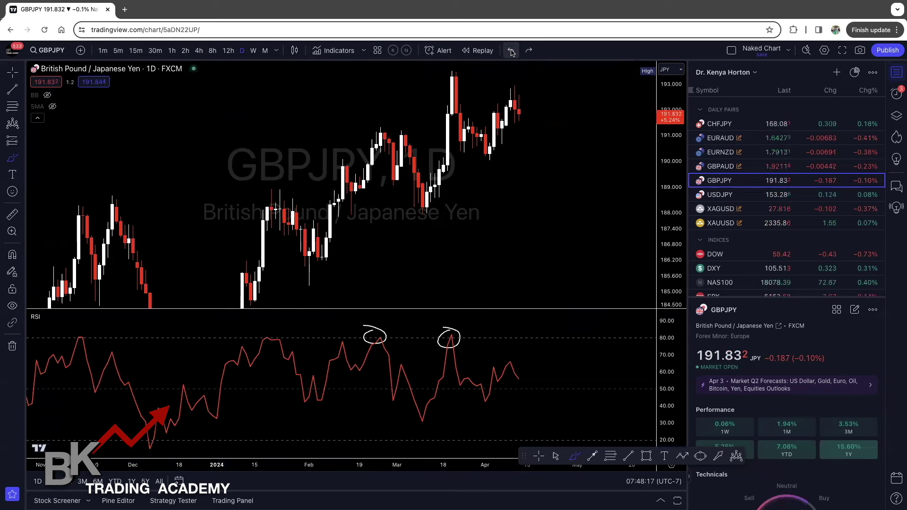
click(511, 51)
scroll(558, 211, up, 2)
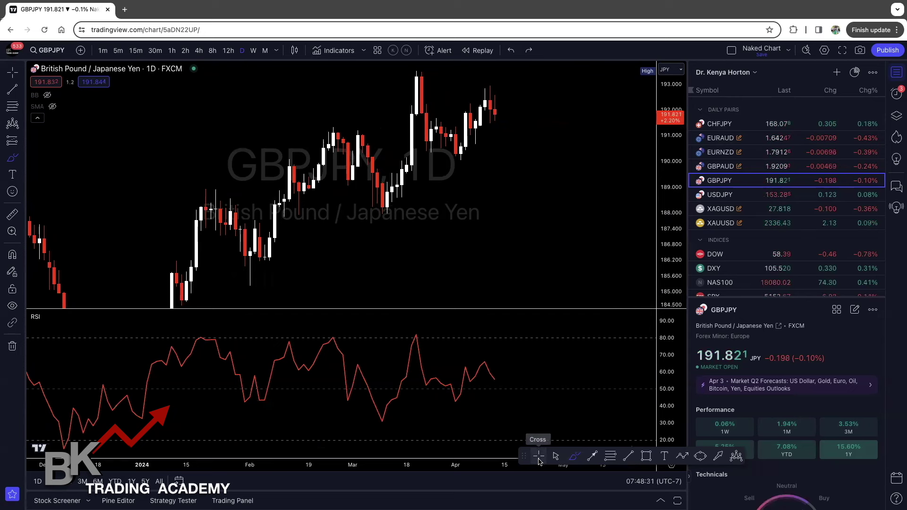
Step: Draw a white rising trendline from the swing low to beyond the April candles
click(628, 456)
click(245, 294)
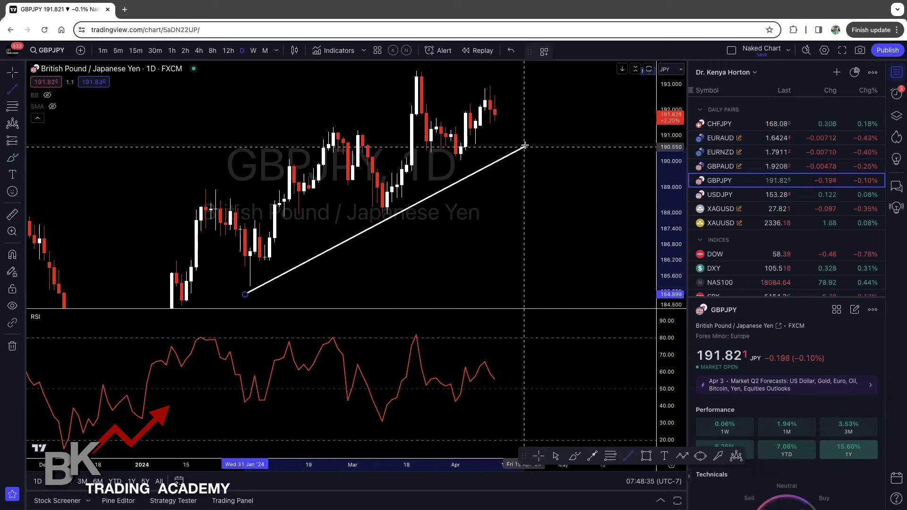
click(591, 106)
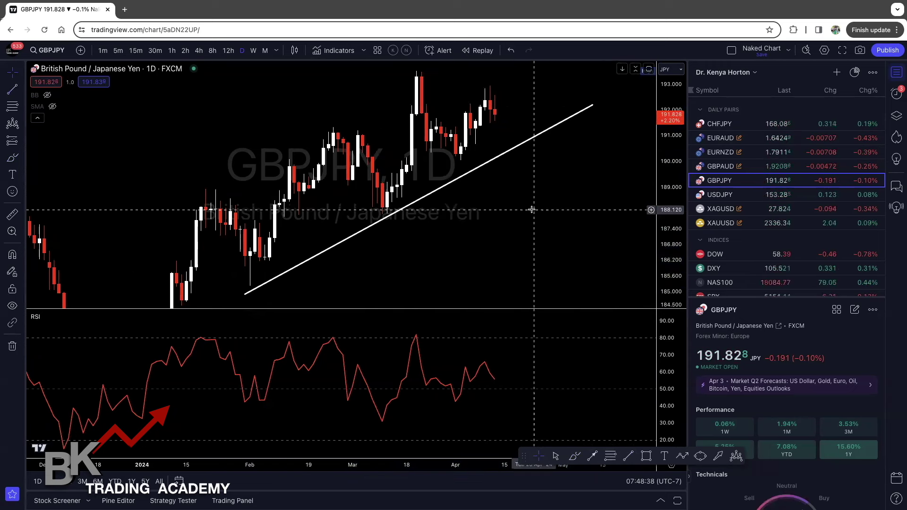
scroll(548, 207, left, 2)
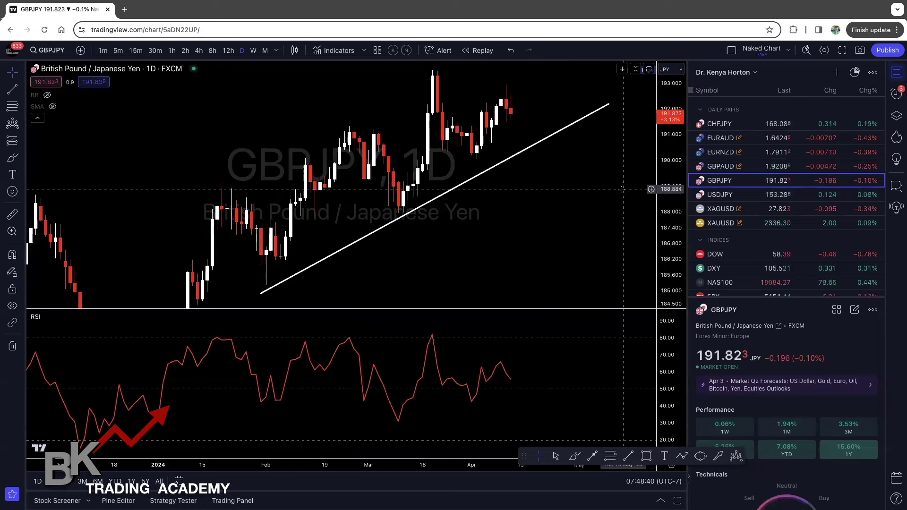
scroll(666, 162, down, 1)
Step: Keep the single-chart layout and pan left to reveal earlier GBPJPY candles
click(731, 51)
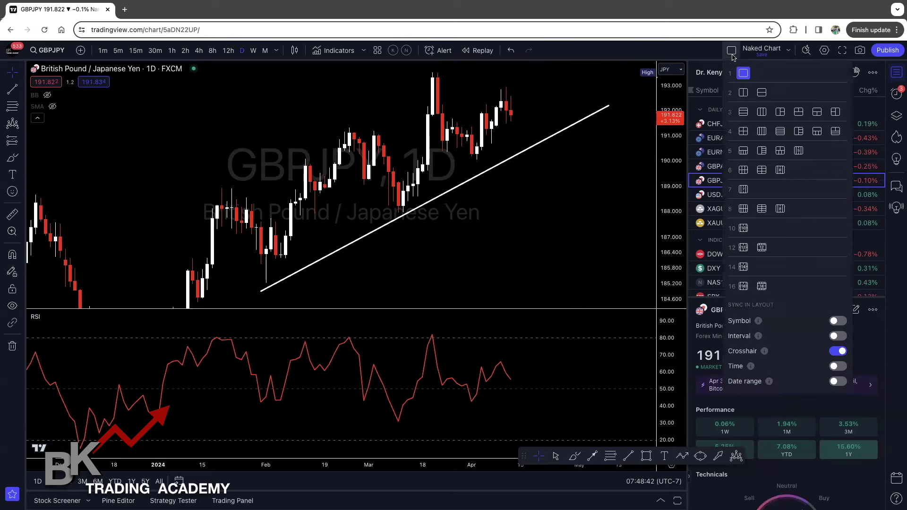
click(743, 73)
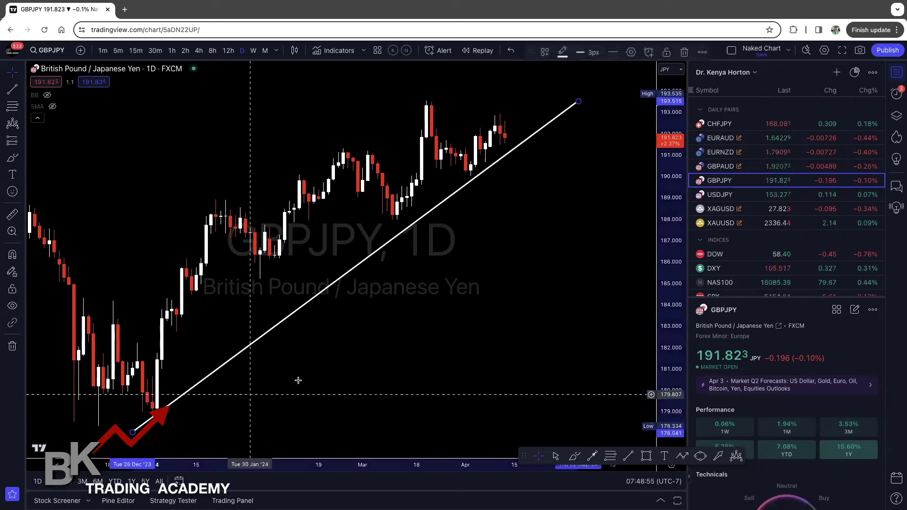
drag(414, 315, 447, 324)
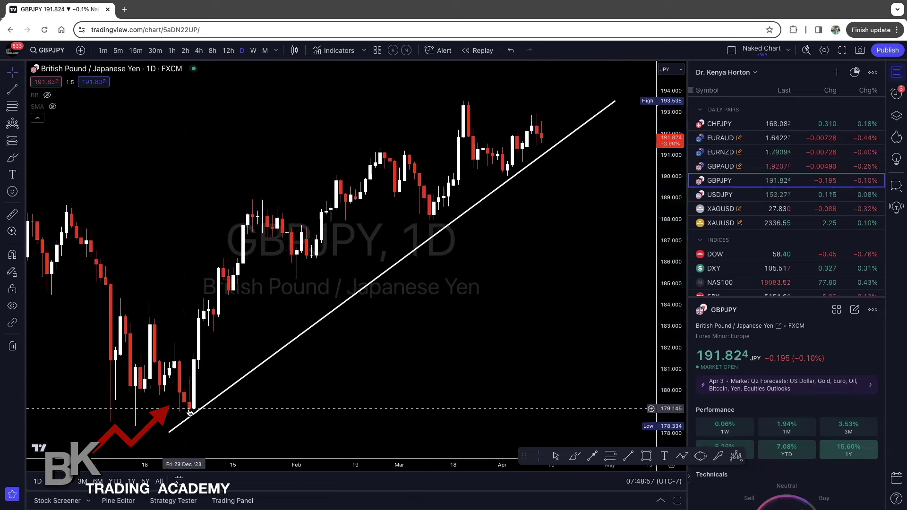
scroll(464, 358, down, 5)
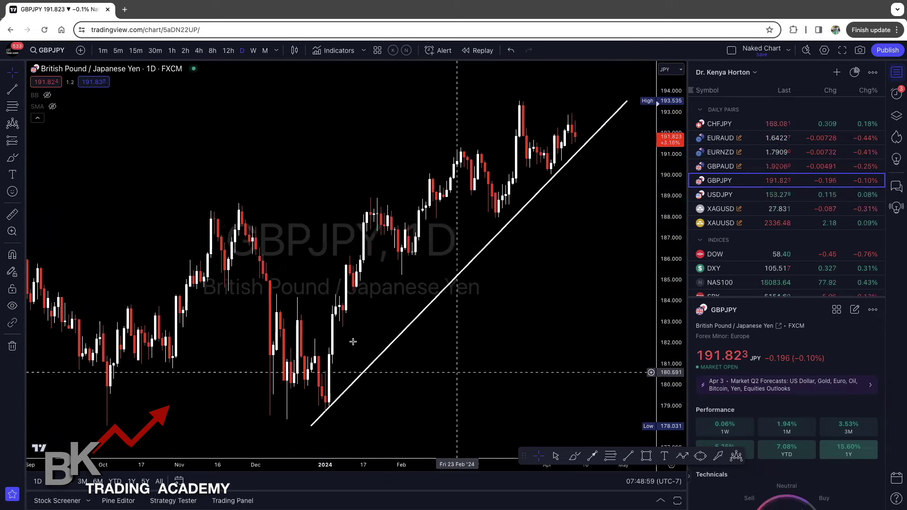
scroll(603, 461, up, 2)
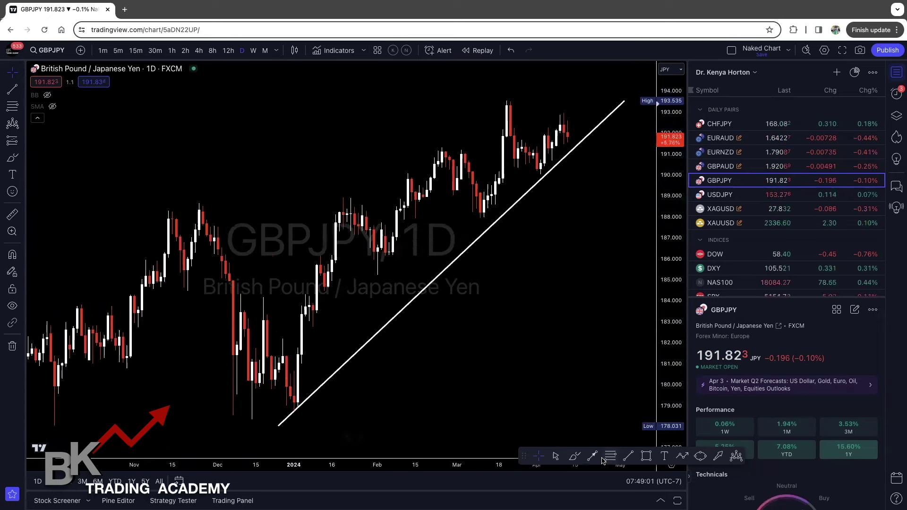
Step: Brush-circle the December low, November high and uptrend swing points, then recentre on the trendline
click(574, 456)
drag(231, 407, 309, 396)
drag(173, 299, 401, 301)
mouse_move(183, 284)
mouse_down()
mouse_move(260, 296)
mouse_move(354, 291)
mouse_move(310, 291)
mouse_up()
drag(348, 190, 344, 193)
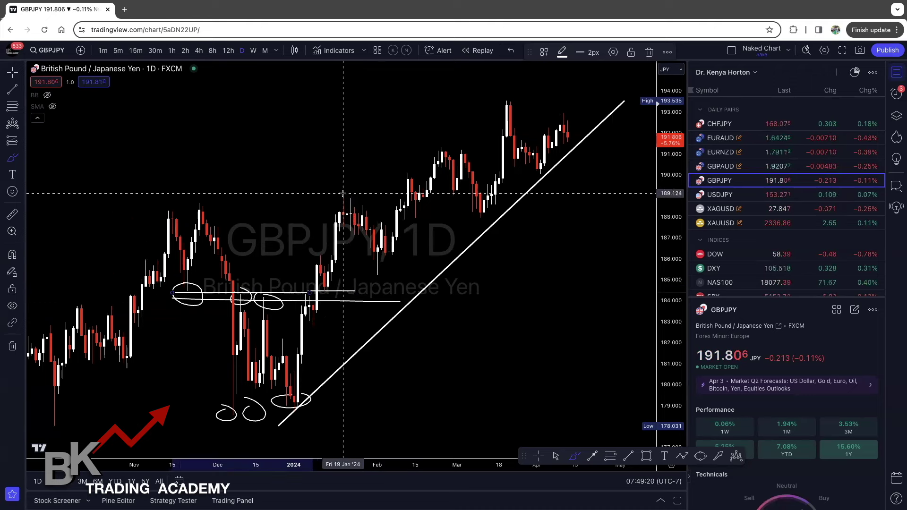
drag(383, 243, 380, 244)
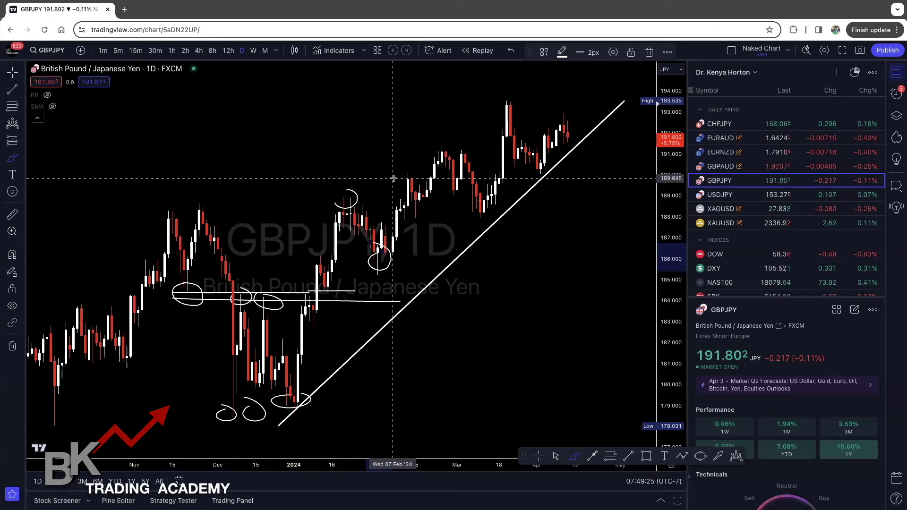
mouse_move(400, 165)
mouse_down()
mouse_move(393, 180)
mouse_move(402, 164)
mouse_up()
drag(421, 211, 421, 210)
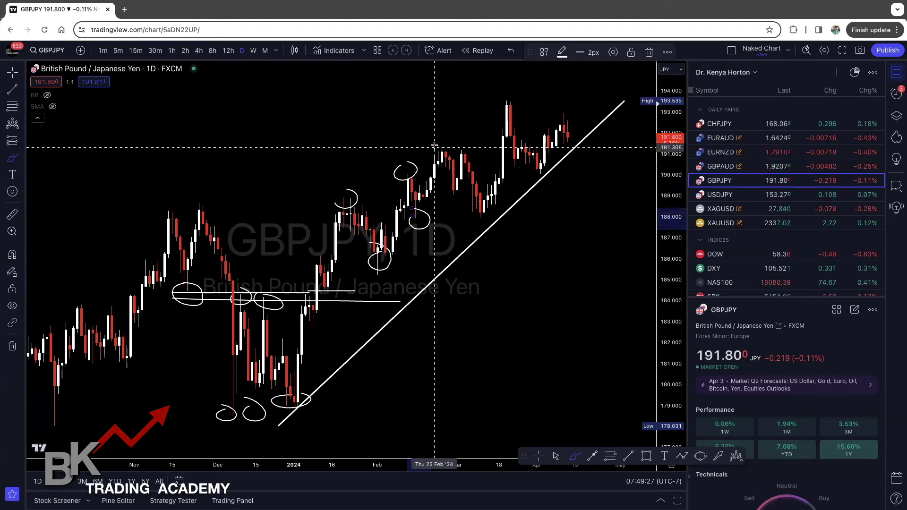
drag(430, 147, 452, 150)
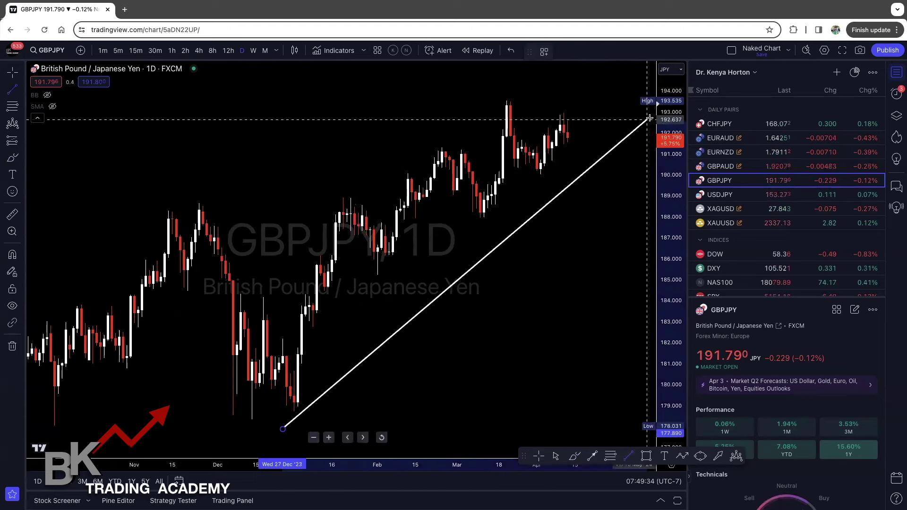
click(613, 107)
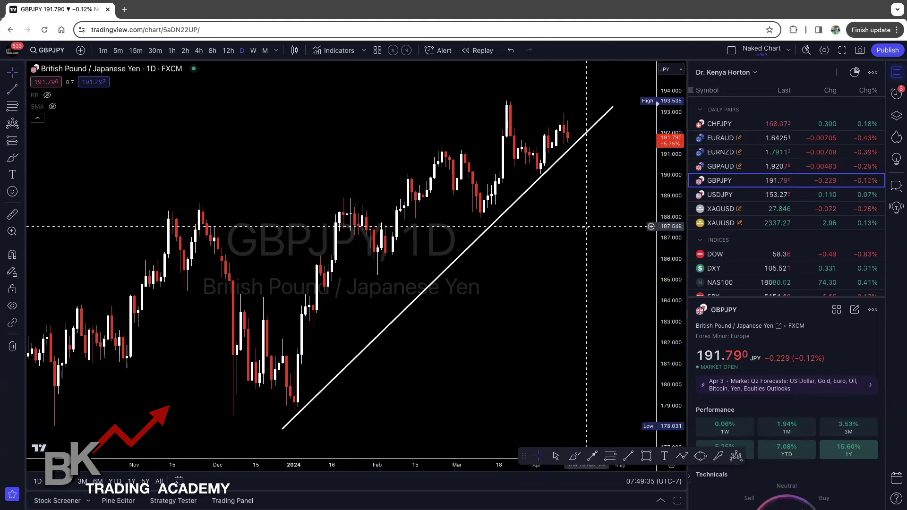
drag(587, 227, 537, 237)
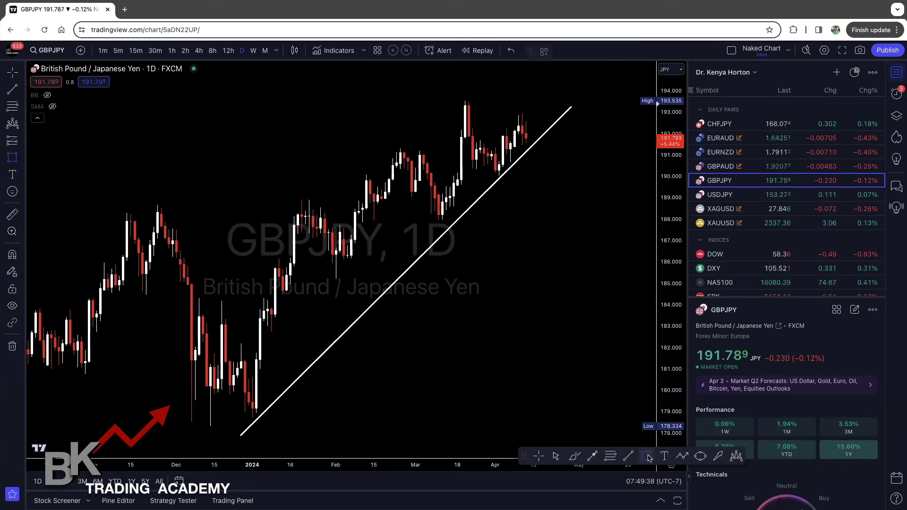
Step: Draw a red zone box around 188, stretched back to the November high
click(574, 455)
mouse_move(344, 289)
mouse_down()
mouse_move(283, 218)
mouse_move(378, 259)
mouse_up()
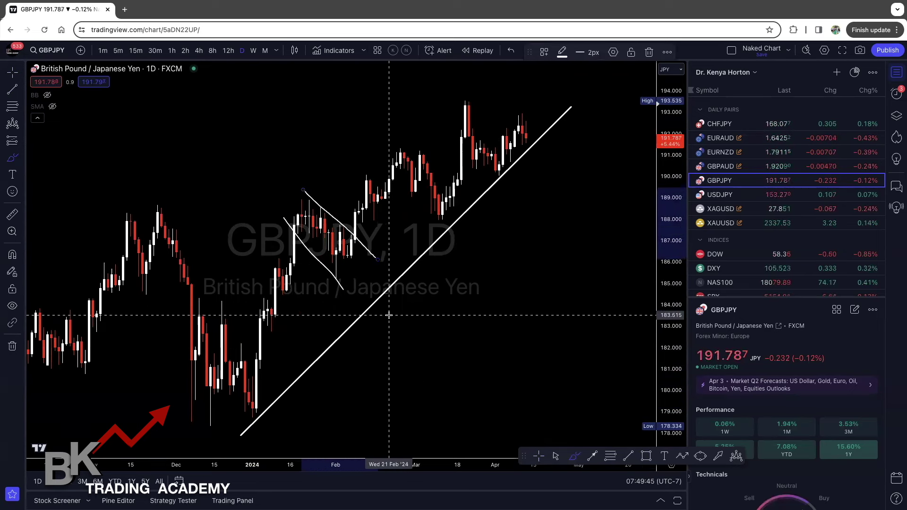
click(646, 460)
mouse_move(250, 198)
mouse_down()
mouse_move(284, 216)
mouse_move(355, 220)
mouse_move(421, 220)
mouse_move(441, 208)
mouse_move(571, 209)
mouse_up()
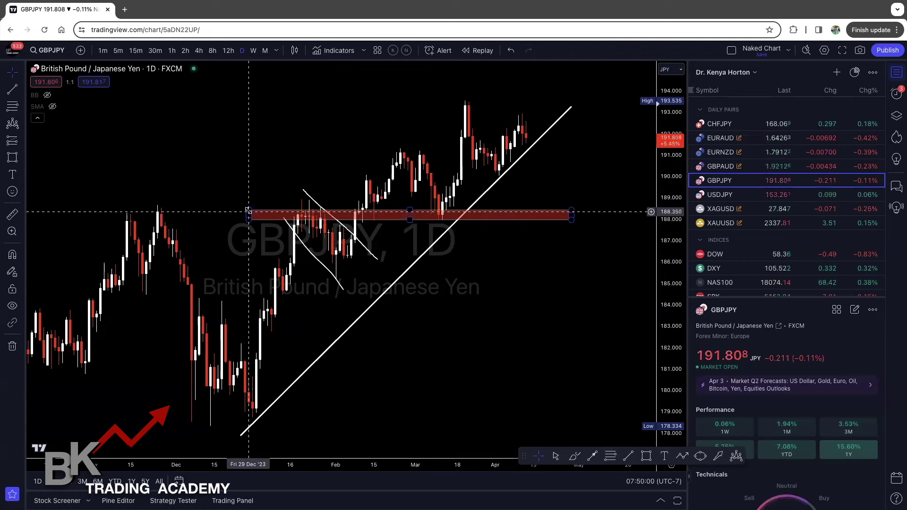
drag(246, 210, 104, 206)
key(Escape)
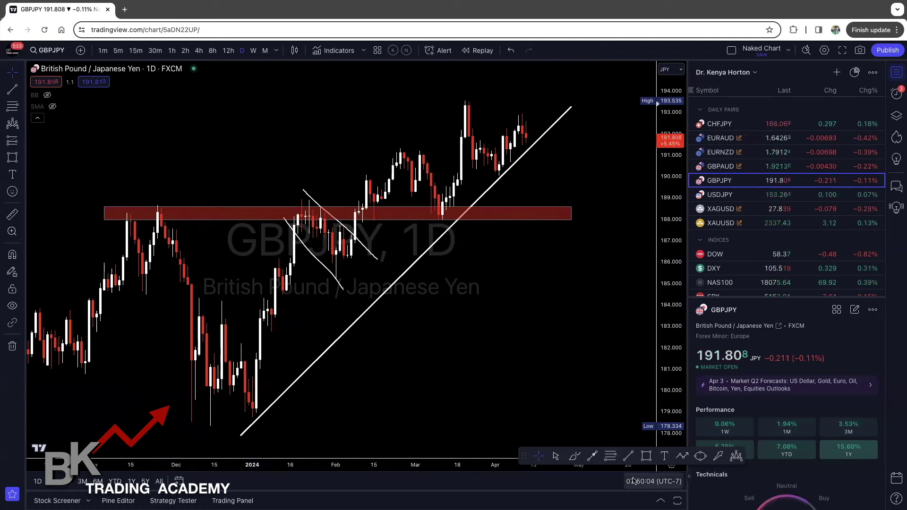
Step: Brush-circle the zone touches: a candle top, January candles, November high and March low
click(573, 456)
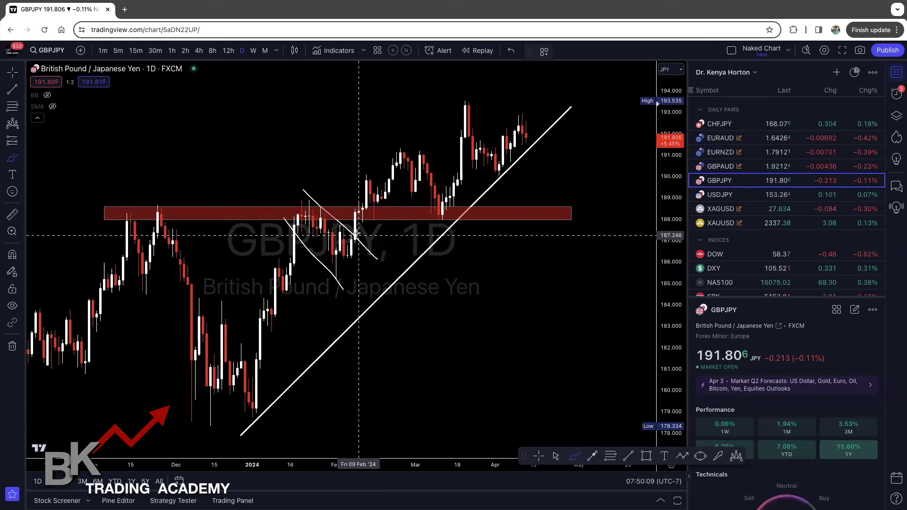
drag(377, 216, 381, 226)
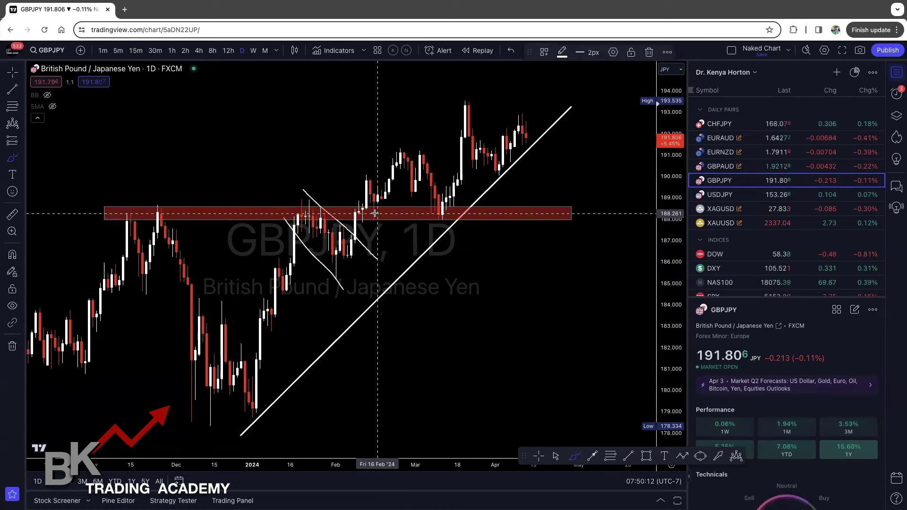
drag(299, 203, 302, 202)
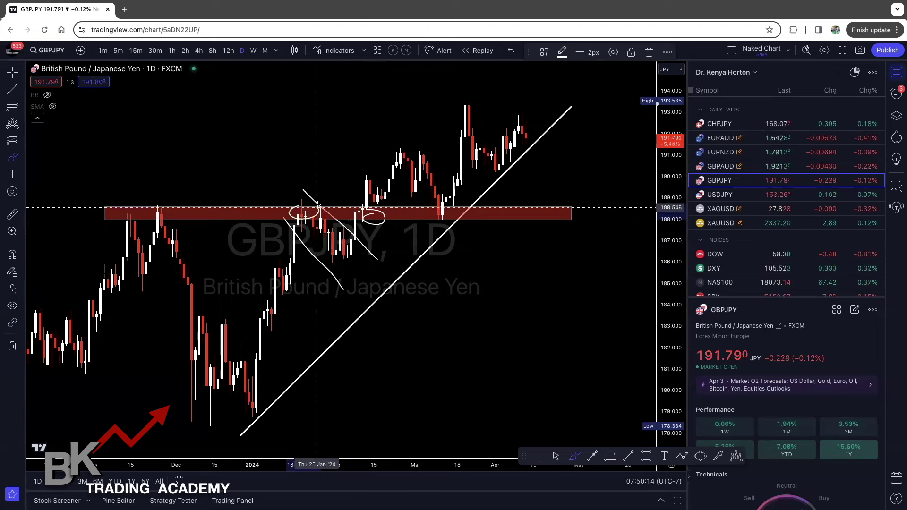
drag(153, 206, 154, 200)
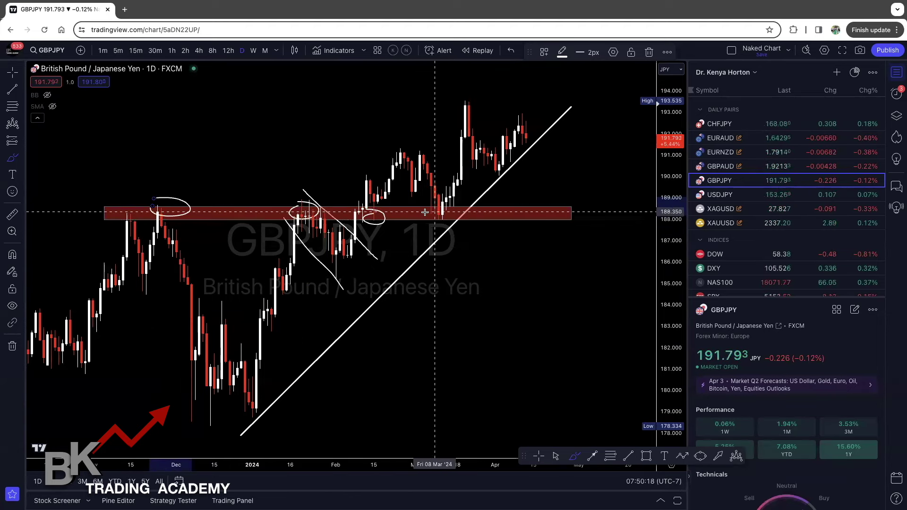
drag(424, 212, 437, 211)
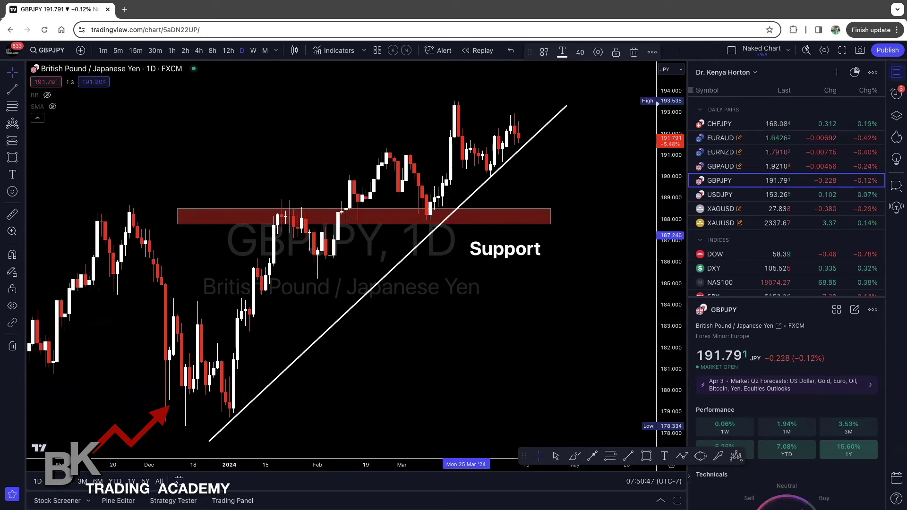
Step: Finish the 'Support' label below the red zone and reposition the chart above the RSI pane
click(530, 284)
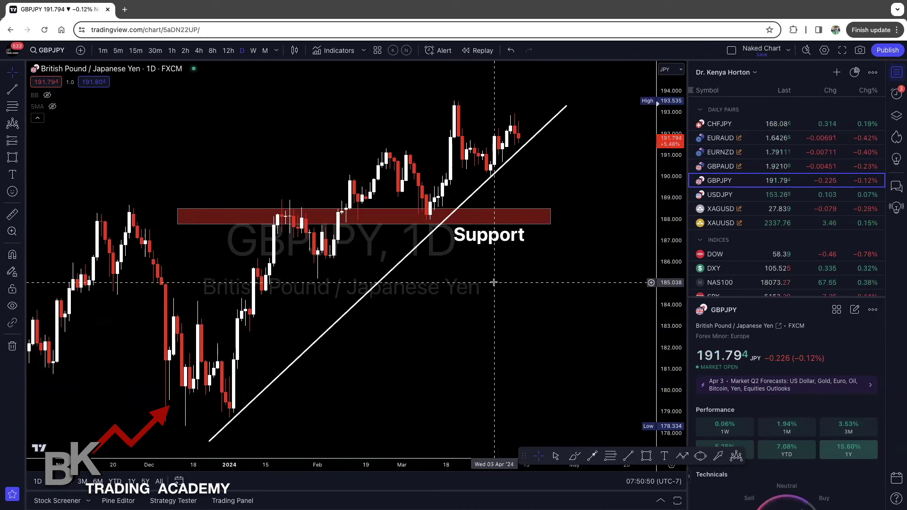
drag(498, 277, 515, 277)
scroll(514, 277, up, 2)
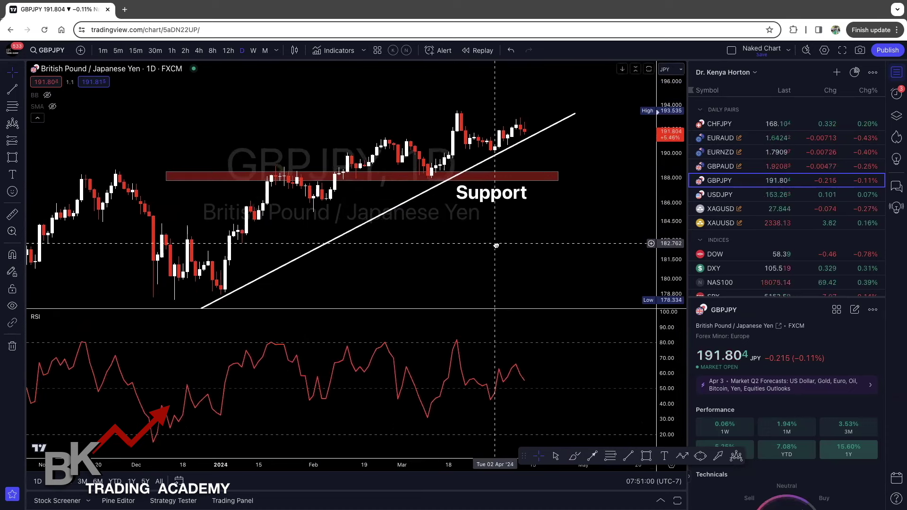
drag(599, 253, 571, 276)
scroll(571, 275, down, 2)
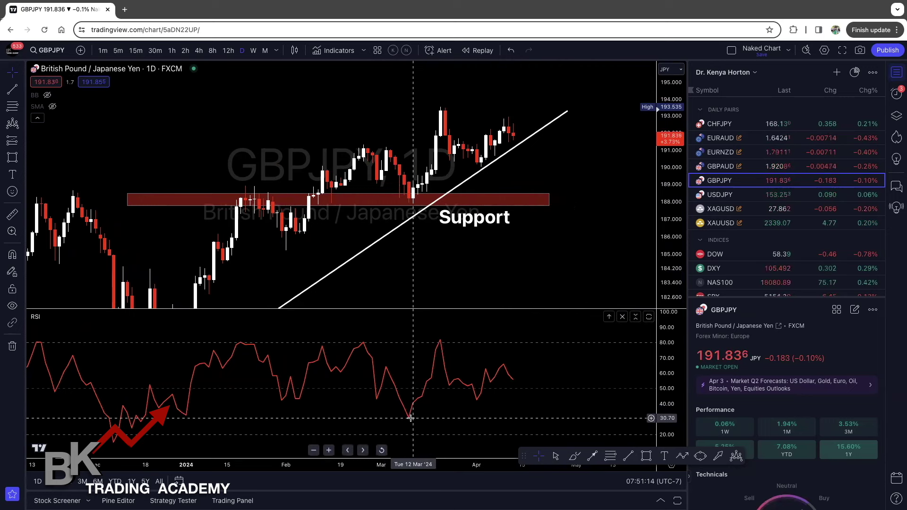
Step: Scroll the GBPJPY chart back to the October–December 2023 lows
scroll(416, 260, left, 5)
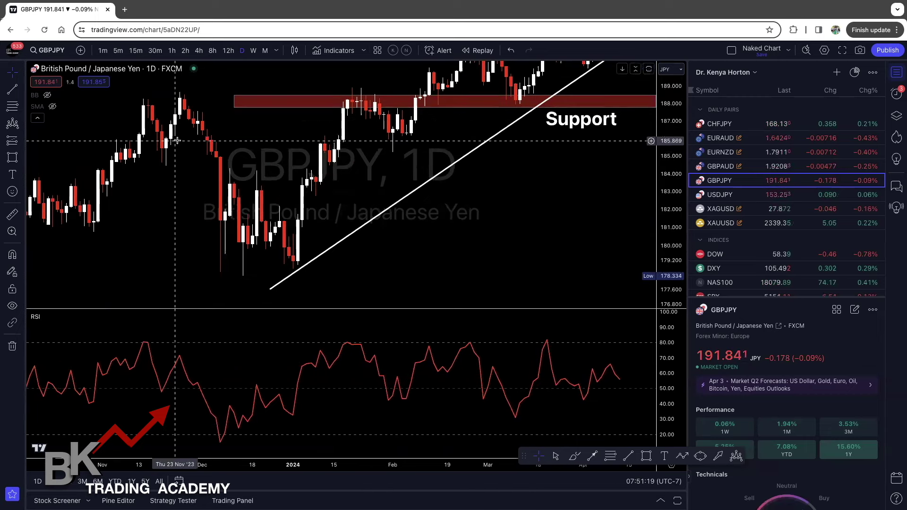
scroll(257, 286, left, 2)
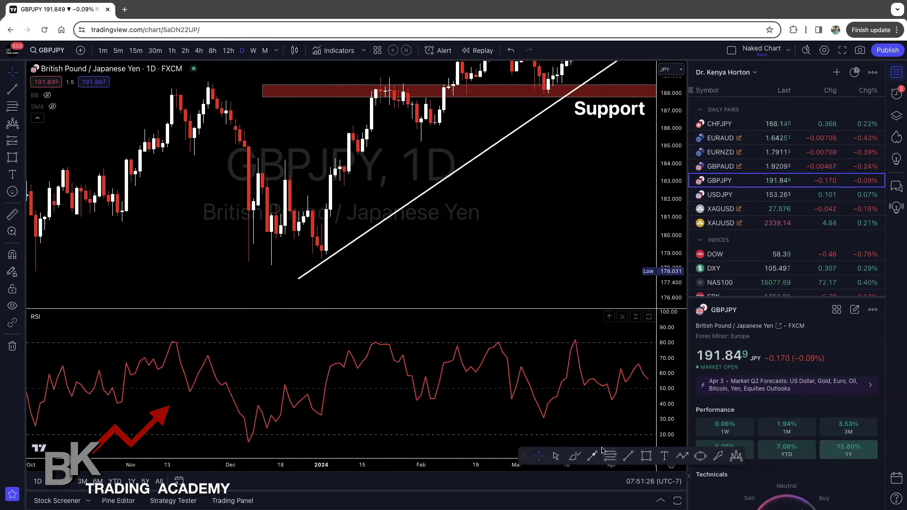
scroll(271, 282, left, 2)
scroll(271, 282, left, 2)
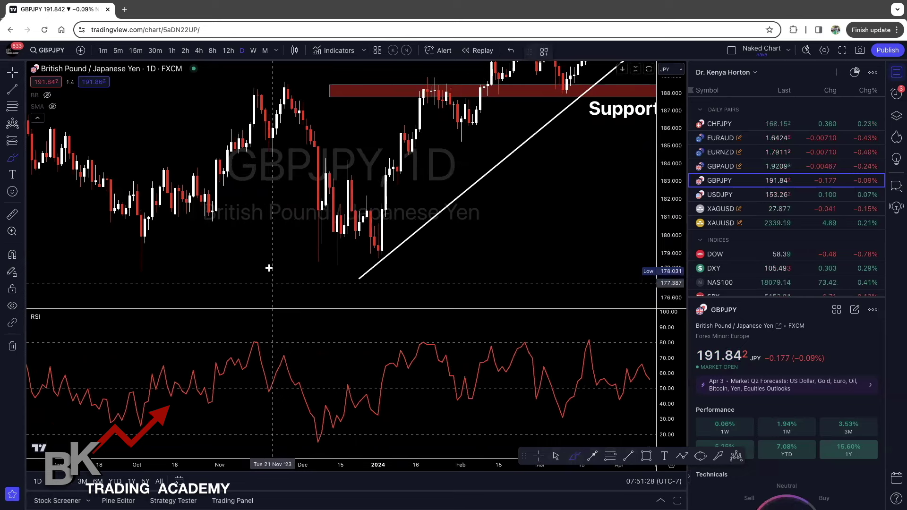
Step: Circle the October and two December 2023 lows, undoing the arc, curve, ellipse and horizontal line
mouse_move(145, 256)
mouse_down()
mouse_move(128, 270)
mouse_move(144, 255)
mouse_up()
mouse_move(308, 253)
mouse_down()
mouse_move(351, 259)
mouse_move(341, 263)
mouse_up()
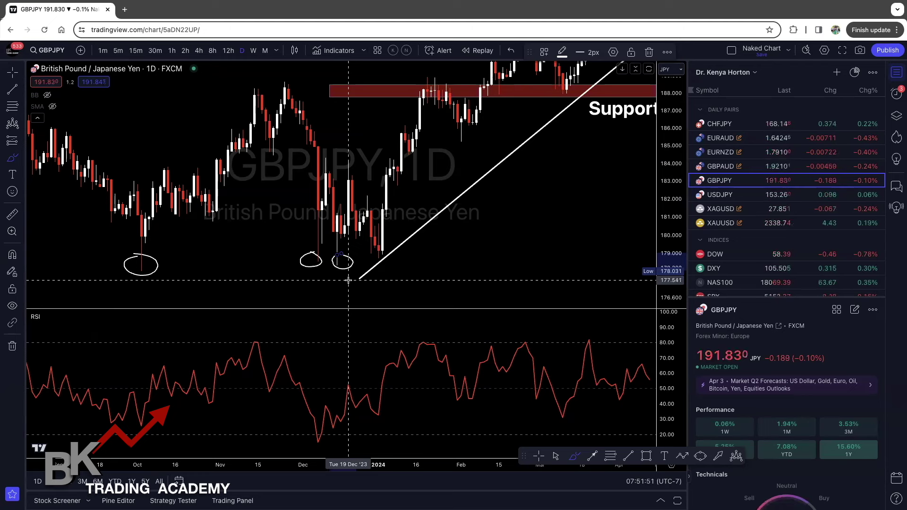
mouse_move(292, 91)
mouse_down()
mouse_move(273, 103)
mouse_move(336, 184)
mouse_move(367, 251)
mouse_up()
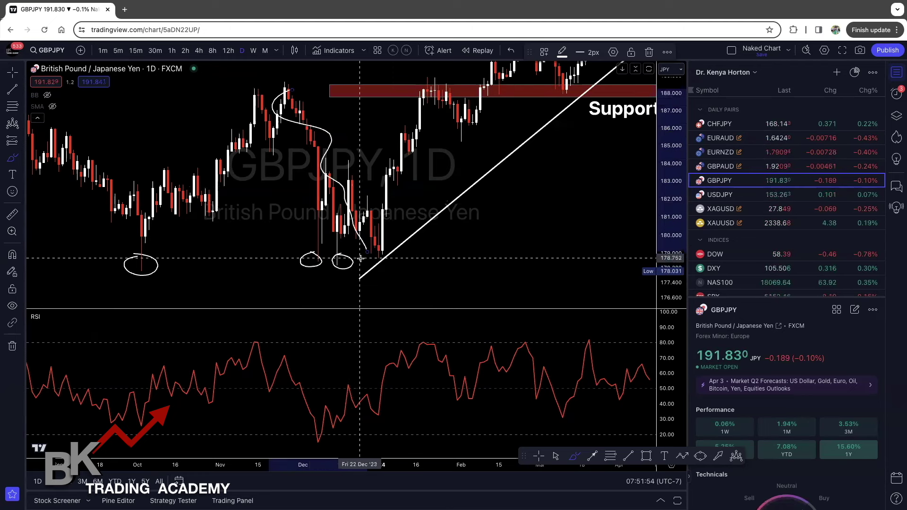
click(511, 50)
drag(99, 269, 431, 263)
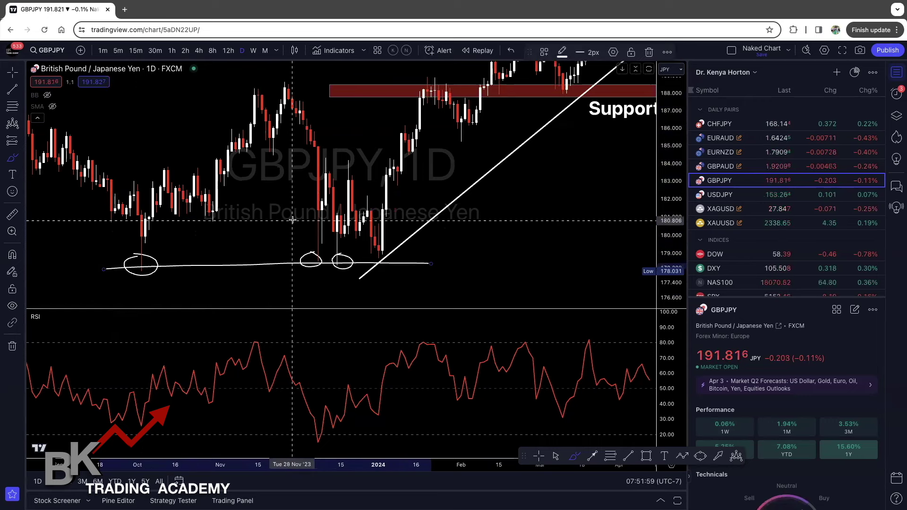
mouse_move(277, 120)
mouse_down()
mouse_move(293, 186)
mouse_move(332, 255)
mouse_up()
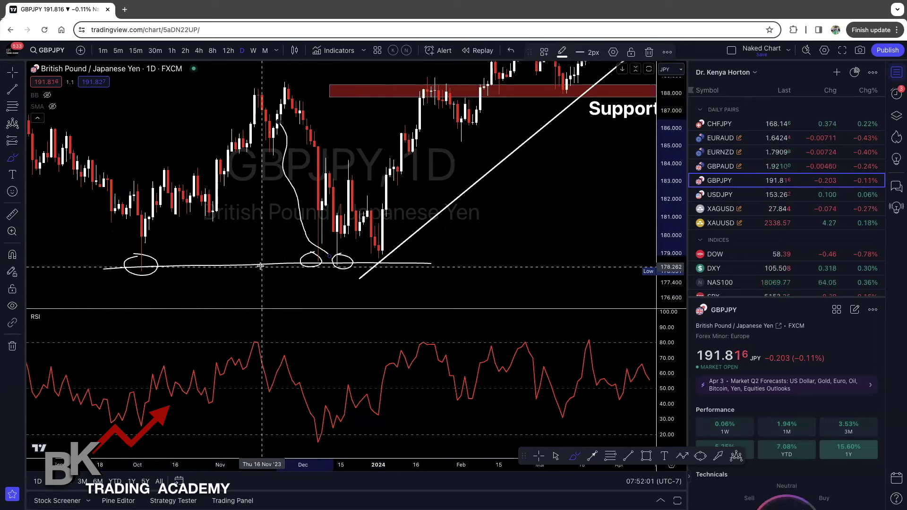
mouse_move(271, 243)
mouse_down()
mouse_move(245, 247)
mouse_move(328, 269)
mouse_move(273, 250)
mouse_up()
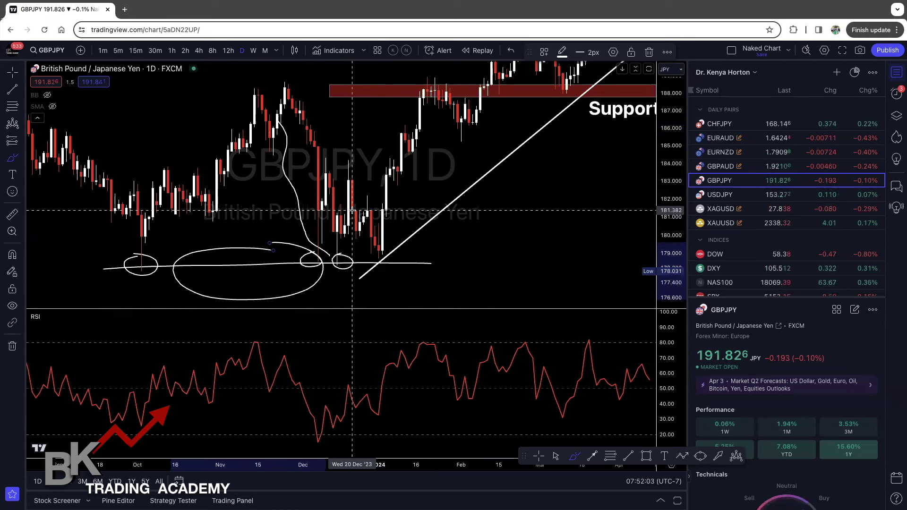
click(511, 51)
click(510, 50)
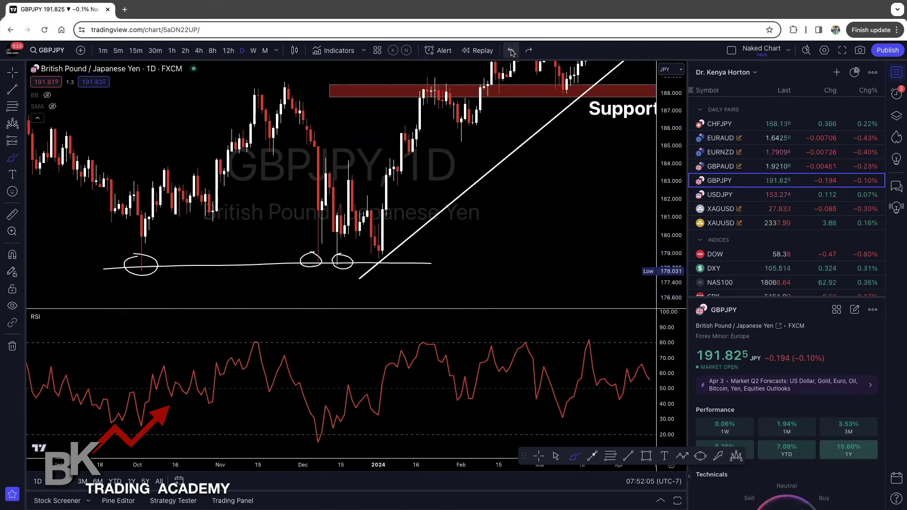
click(510, 50)
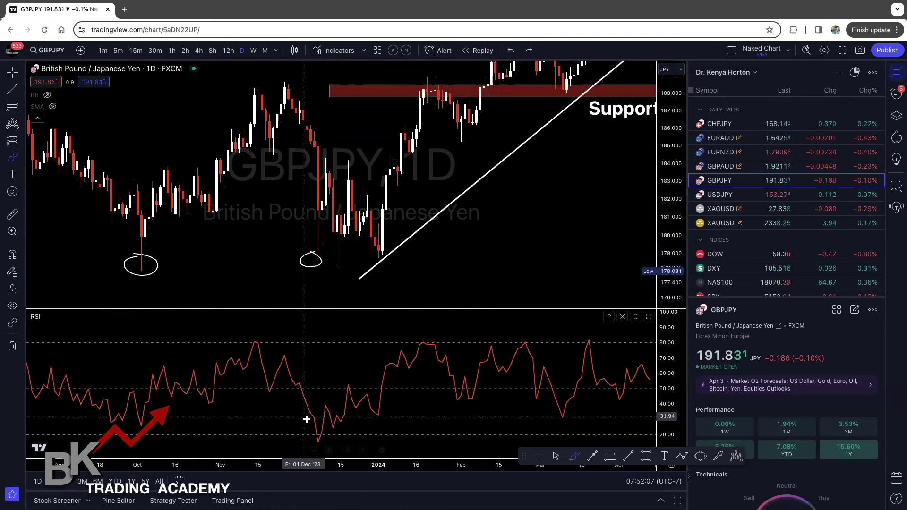
Step: Circle the December low in the RSI pane and readjust the chart zoom
mouse_move(311, 428)
mouse_down()
mouse_move(330, 441)
mouse_move(309, 437)
mouse_move(319, 428)
mouse_up()
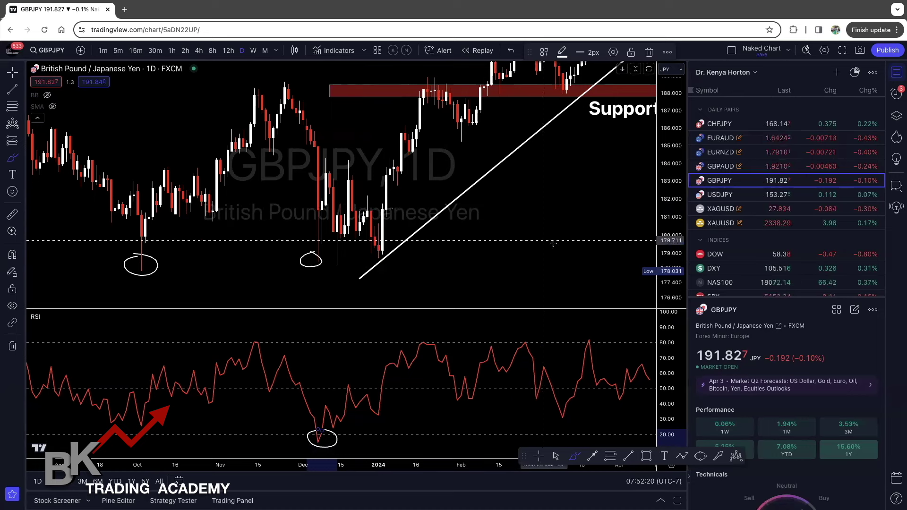
scroll(553, 241, up, 2)
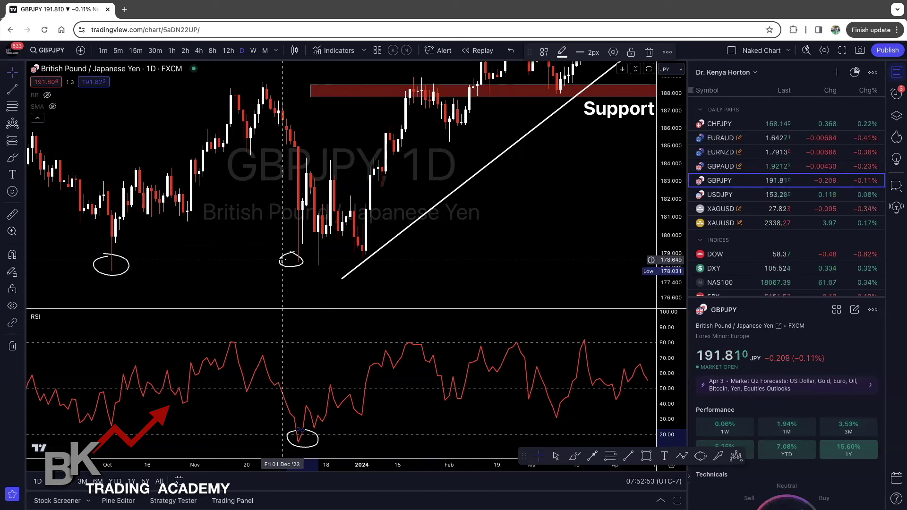
scroll(292, 259, down, 1)
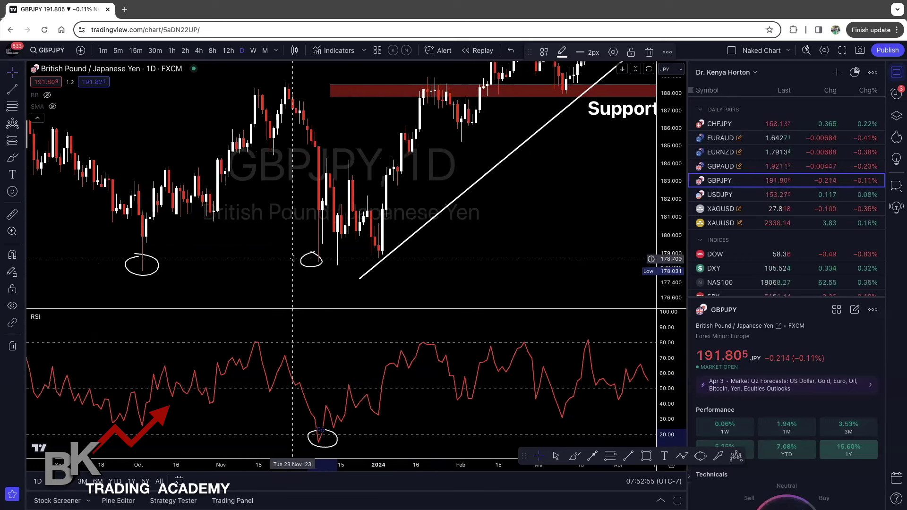
scroll(293, 259, down, 1)
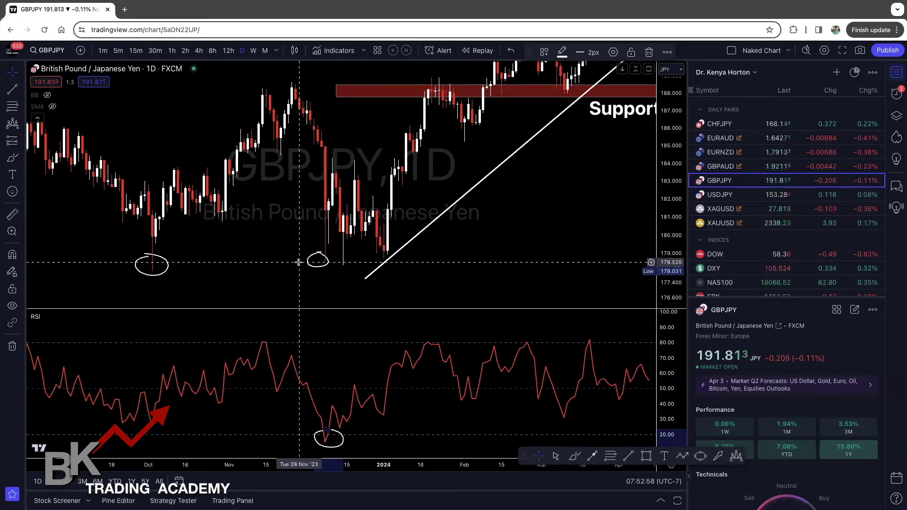
scroll(298, 262, up, 1)
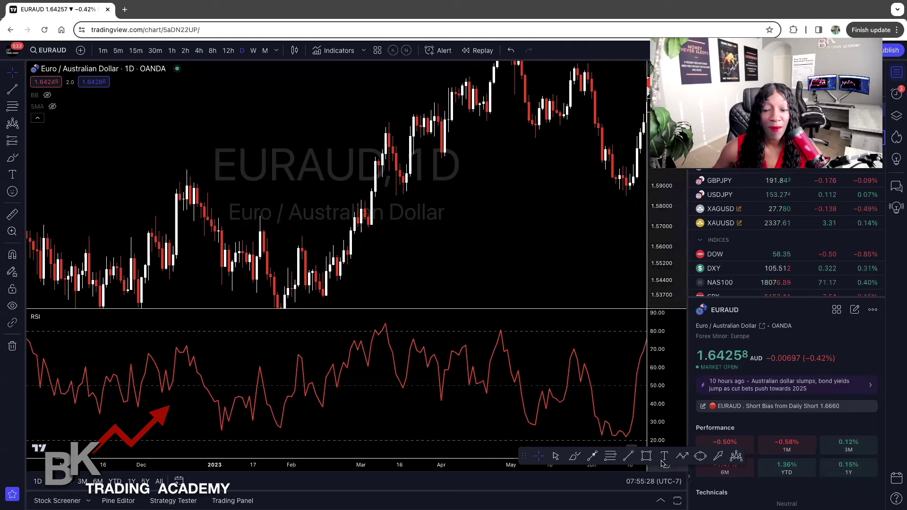
Step: Draw a white rising trendline on EURAUD from the February low to the May high
click(627, 455)
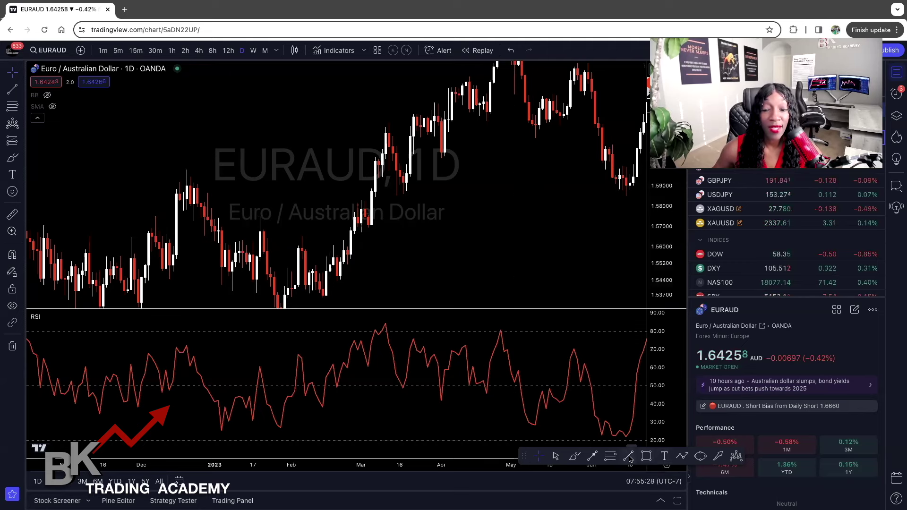
click(323, 299)
click(520, 84)
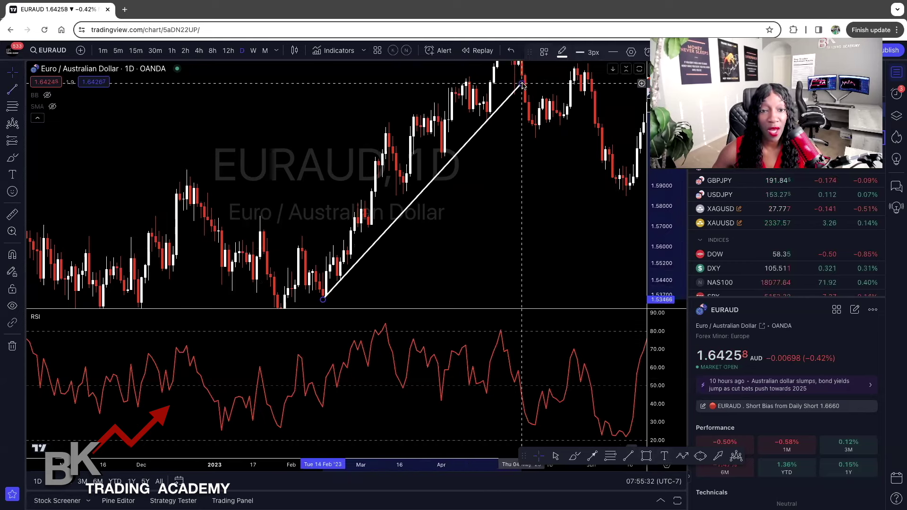
Step: Draw a red zone box across the highs near 1.59, then switch to 8-hour candles
click(646, 458)
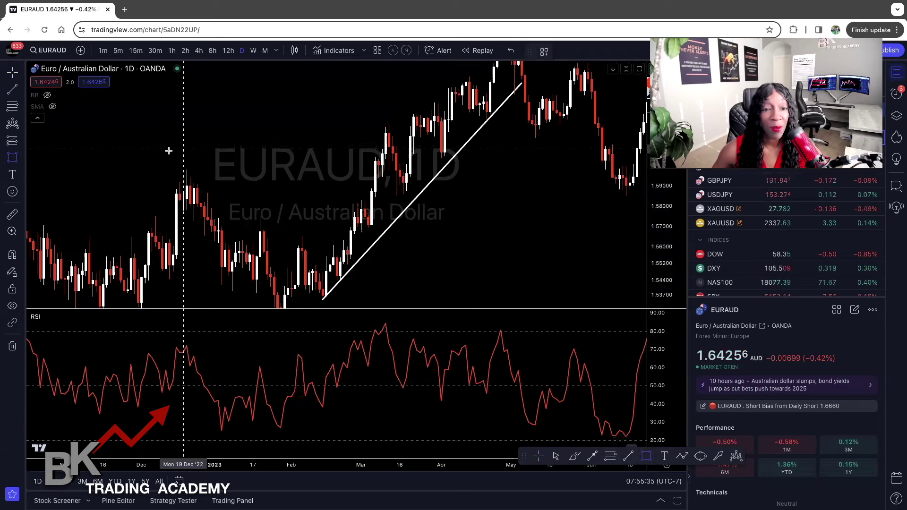
click(96, 174)
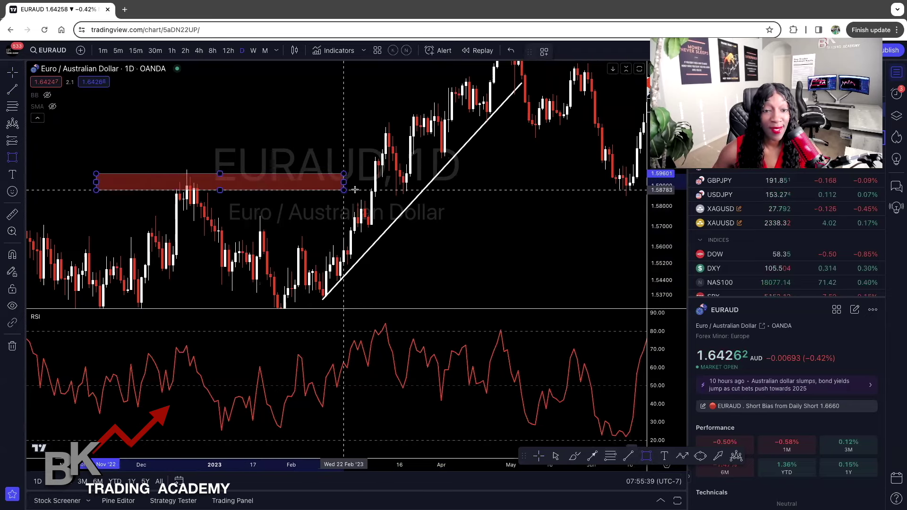
click(501, 193)
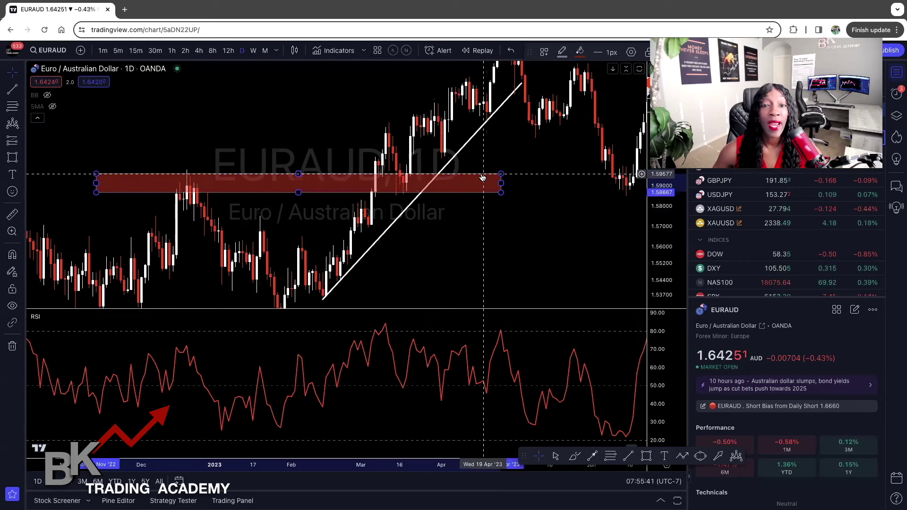
drag(481, 174, 477, 182)
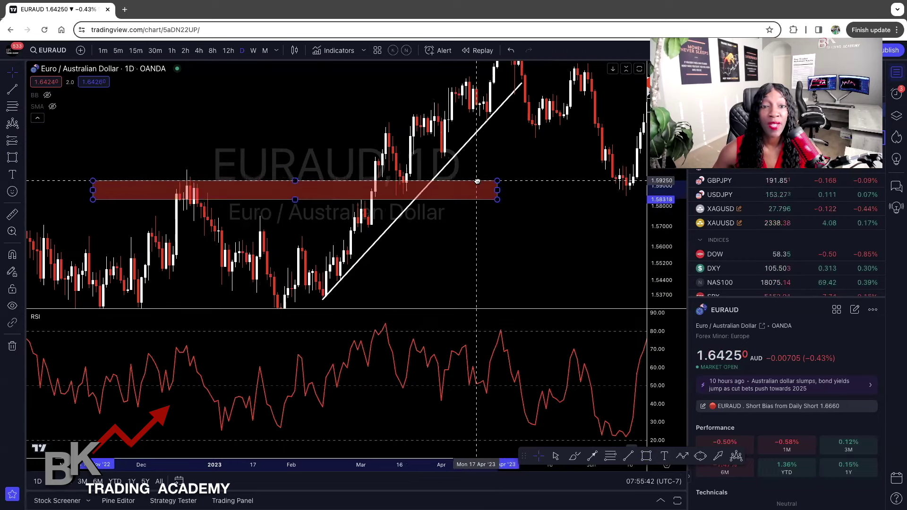
click(478, 218)
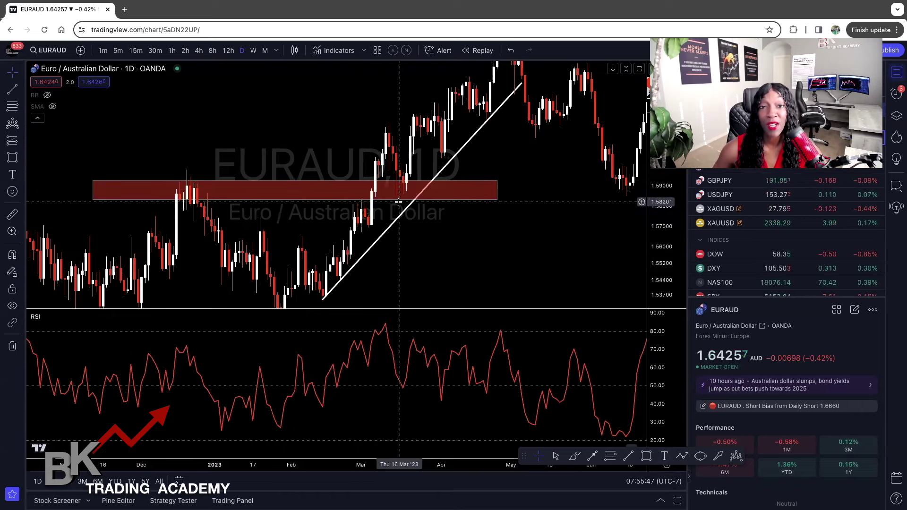
text(8h)
key(Return)
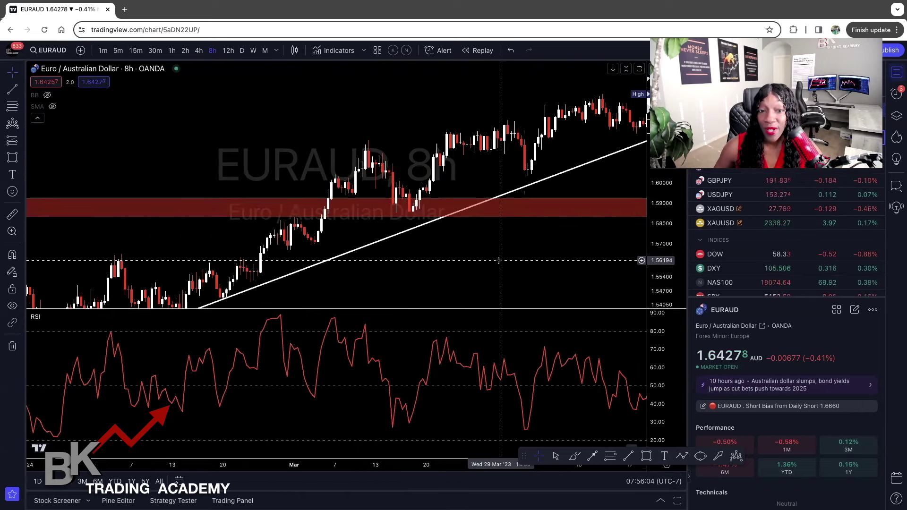
Step: Brush-circle the late-February high and mid-March low where 8-hour candles retest the red zone
drag(499, 259, 538, 231)
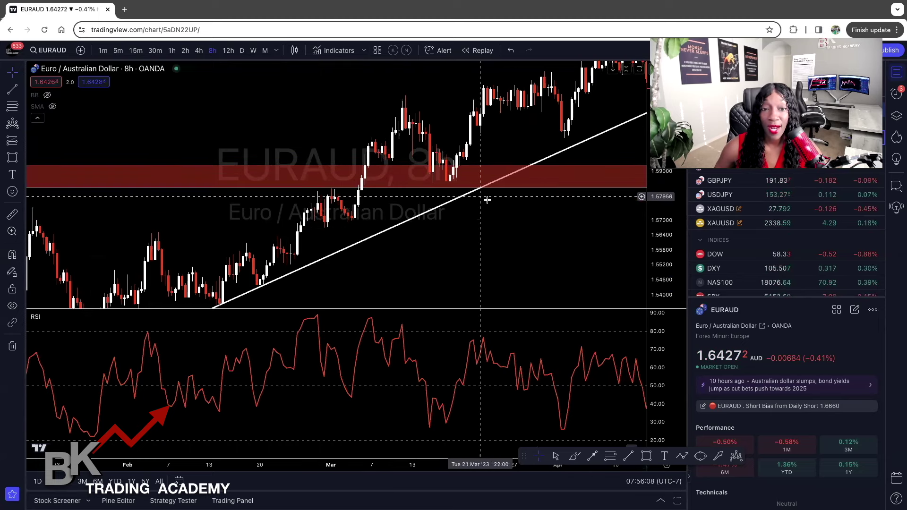
drag(557, 219, 523, 239)
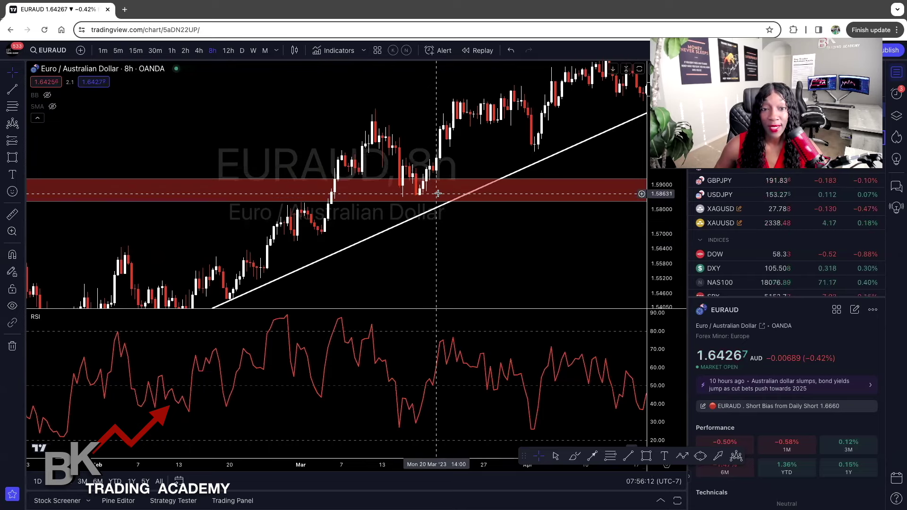
click(576, 456)
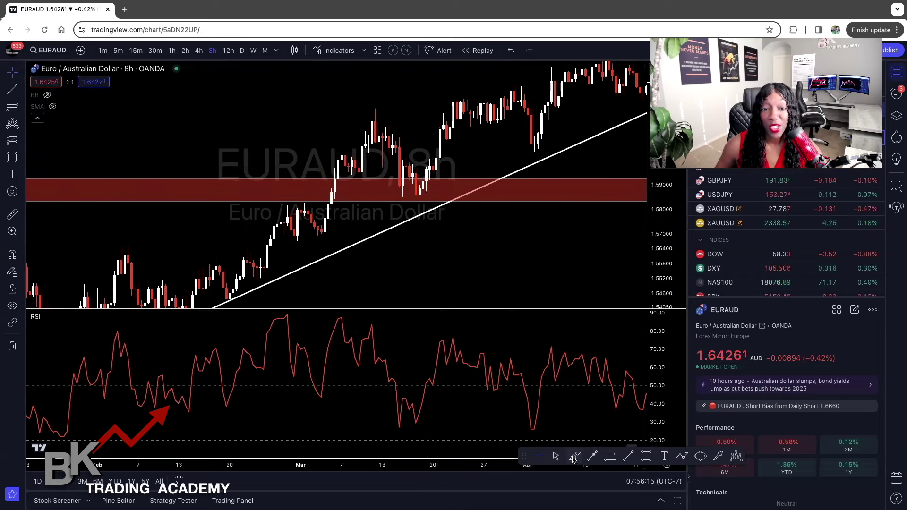
drag(402, 188, 401, 190)
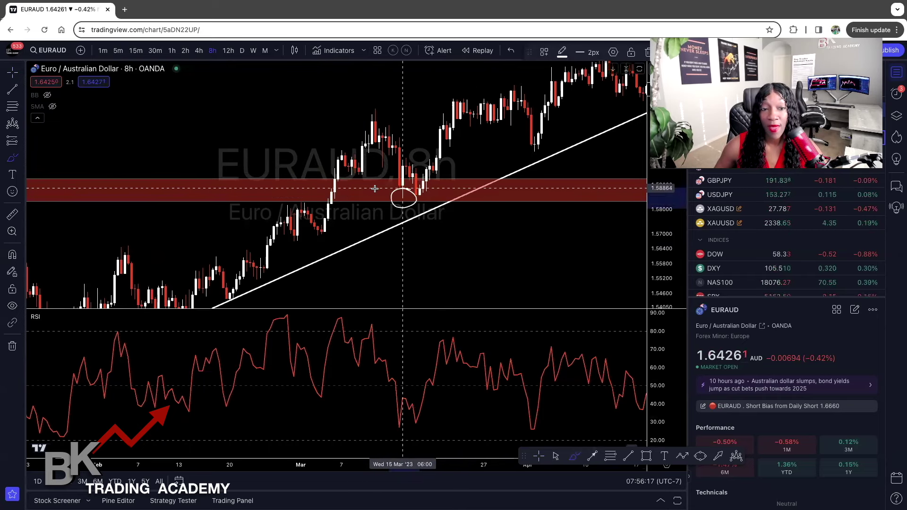
drag(293, 187, 292, 194)
scroll(246, 187, down, 3)
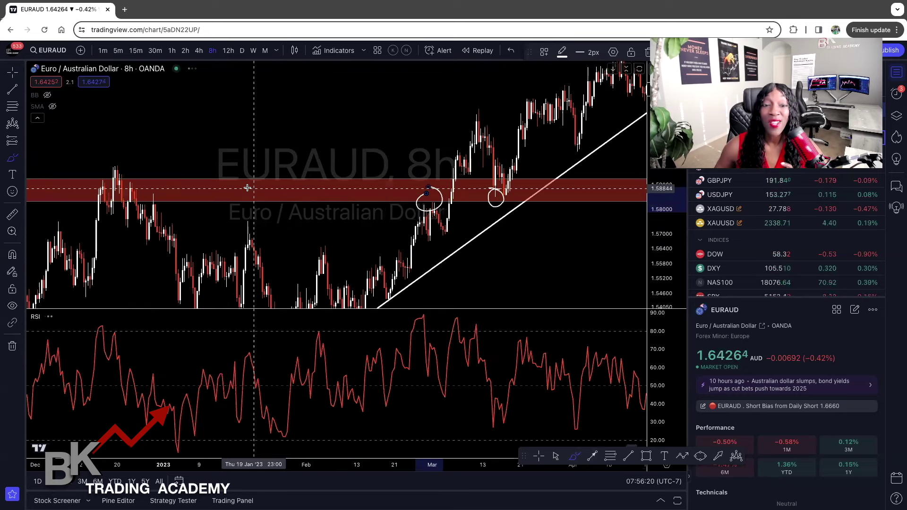
scroll(246, 187, up, 1)
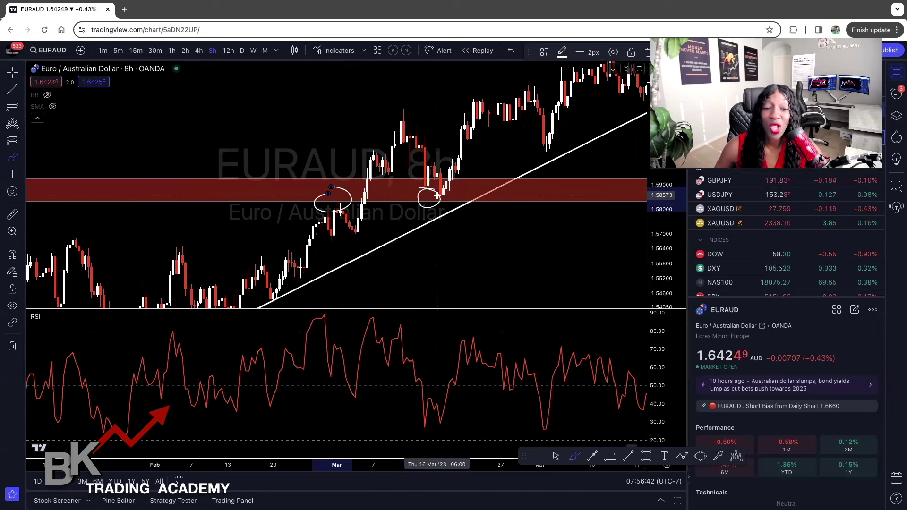
Step: Adjust the zoom on the EURAUD chart
scroll(437, 195, up, 1)
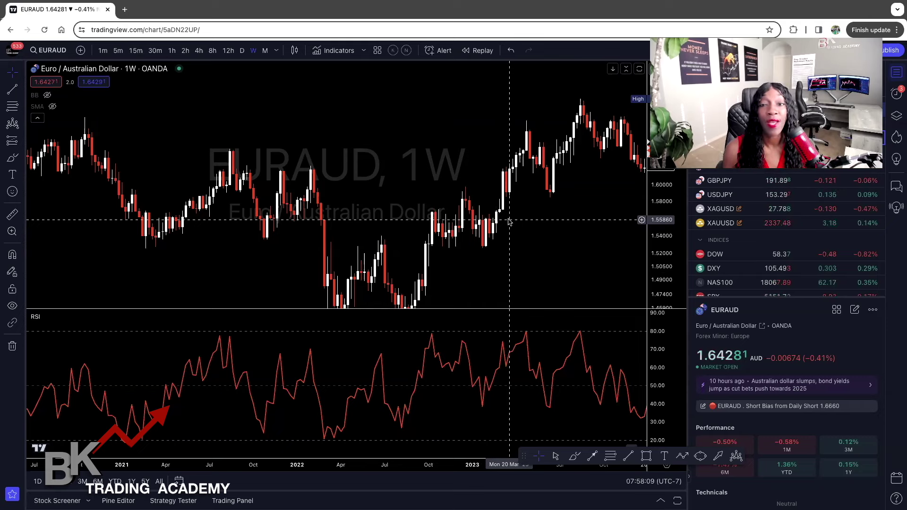
Step: Draw a red rectangle zone spanning the 2020 and 2023 weekly EURAUD highs
scroll(509, 221, left, 5)
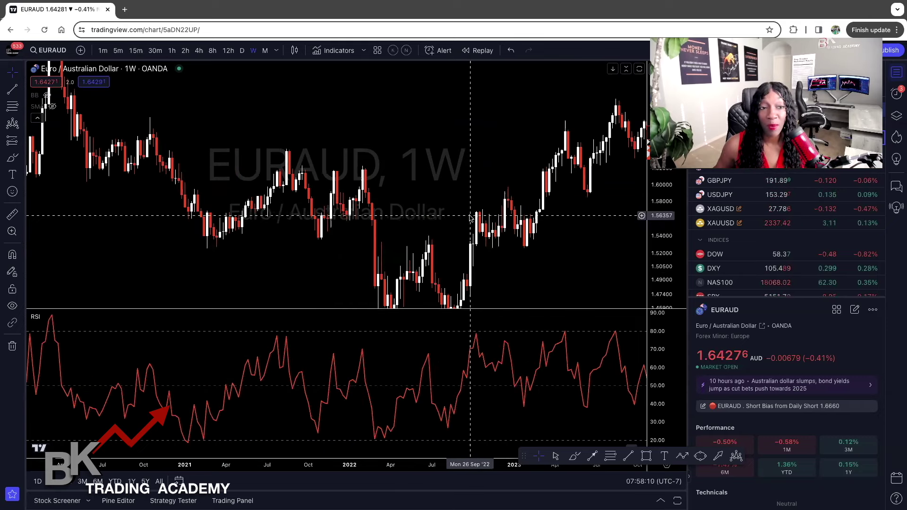
scroll(469, 218, left, 1)
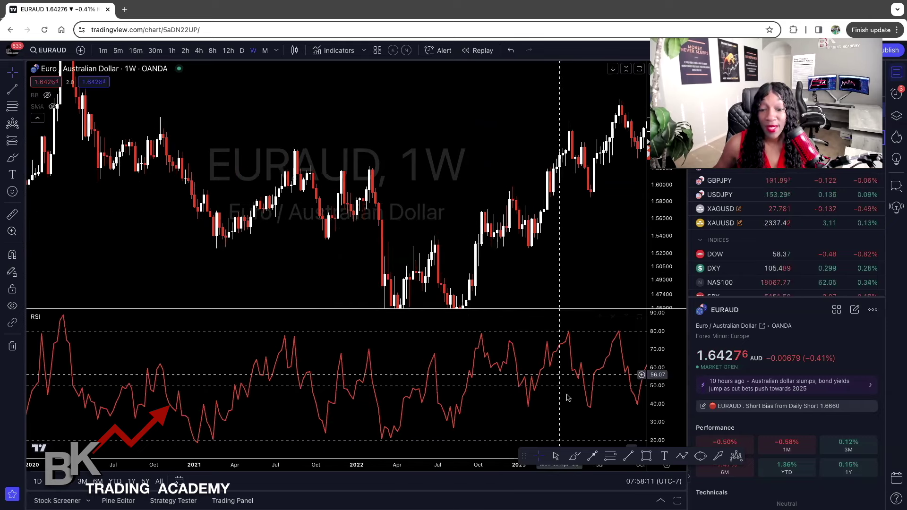
click(646, 456)
mouse_move(131, 110)
mouse_down()
mouse_move(218, 130)
mouse_move(588, 128)
mouse_up()
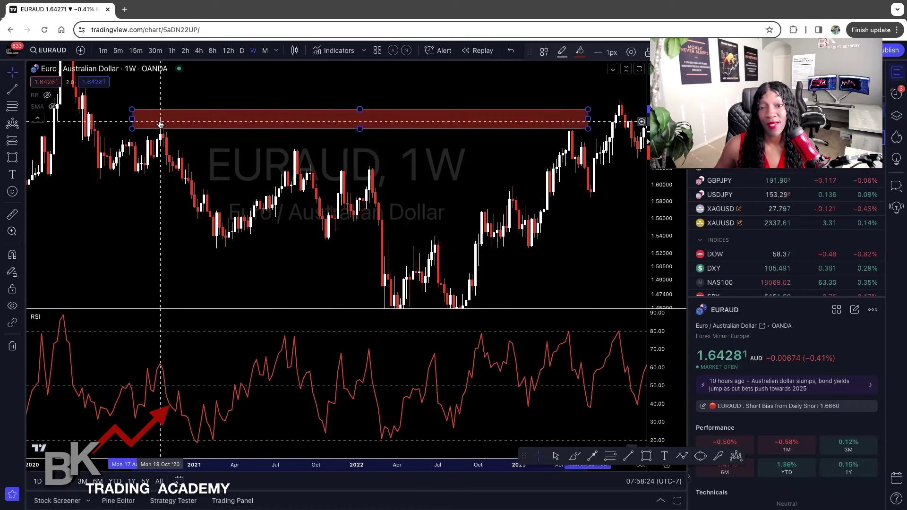
click(425, 161)
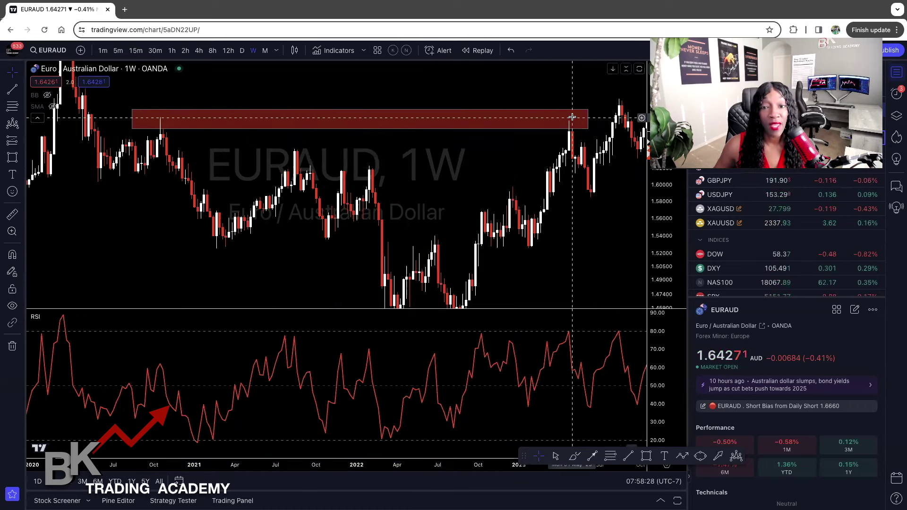
Step: Brush-circle the RSI peak near 80, then select the red zone rectangle
click(574, 455)
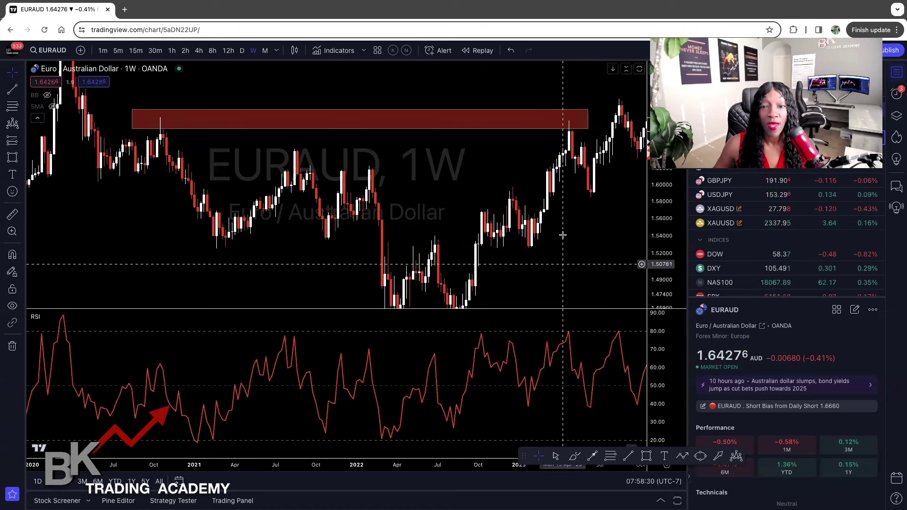
drag(567, 325, 549, 331)
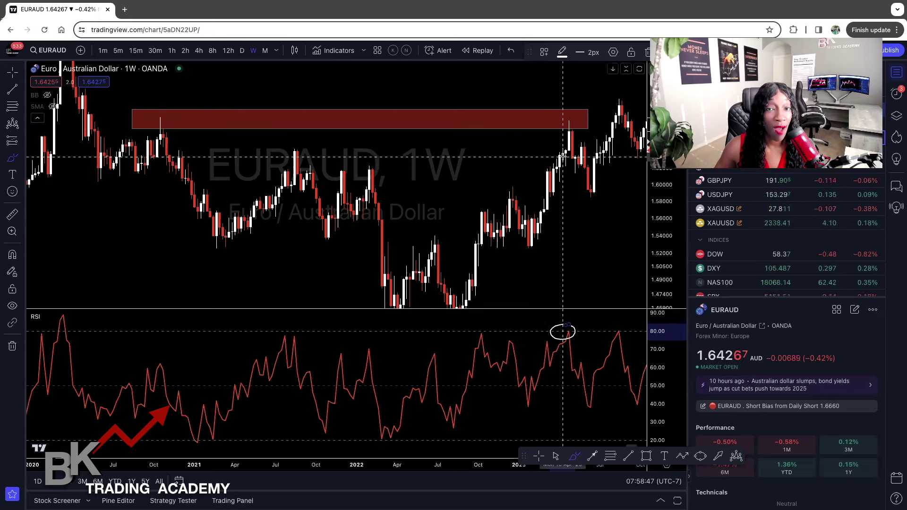
key(Escape)
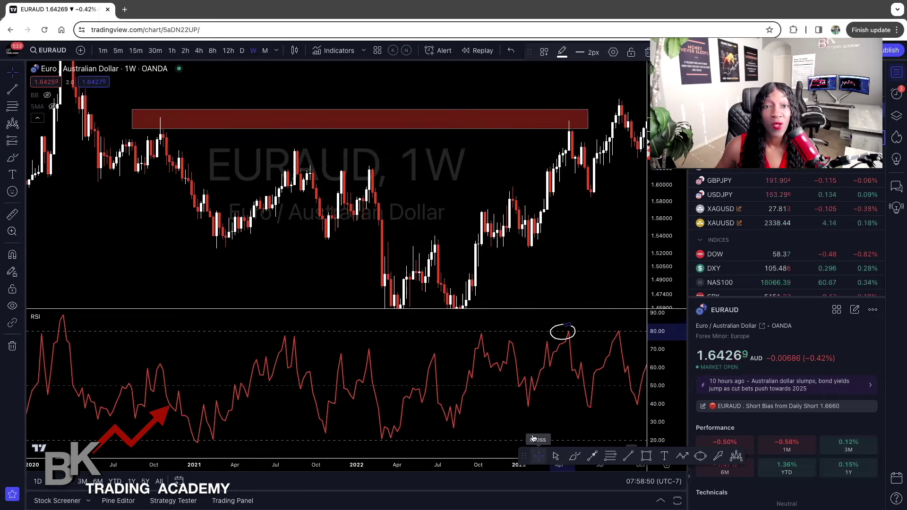
click(465, 114)
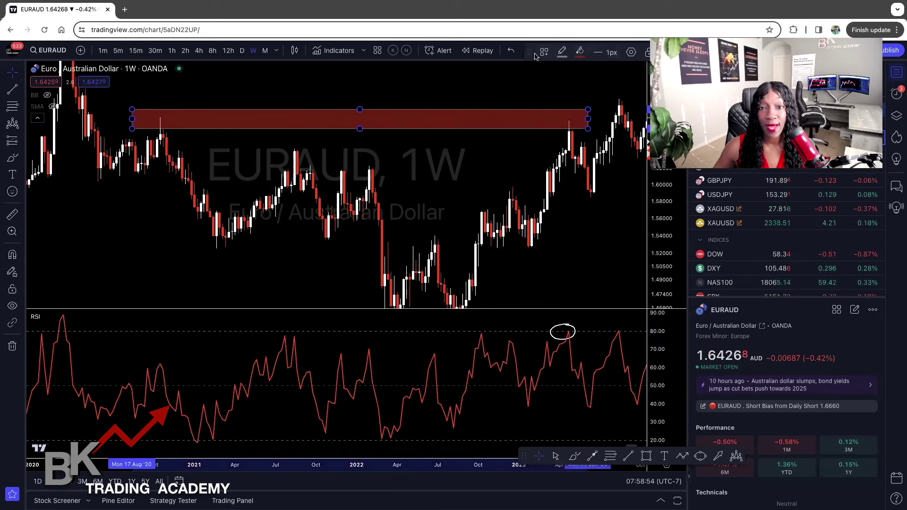
Step: Copy the red zone down to 1.60, circle the 2020 wick and trace the lower-zone touches
drag(496, 113, 493, 169)
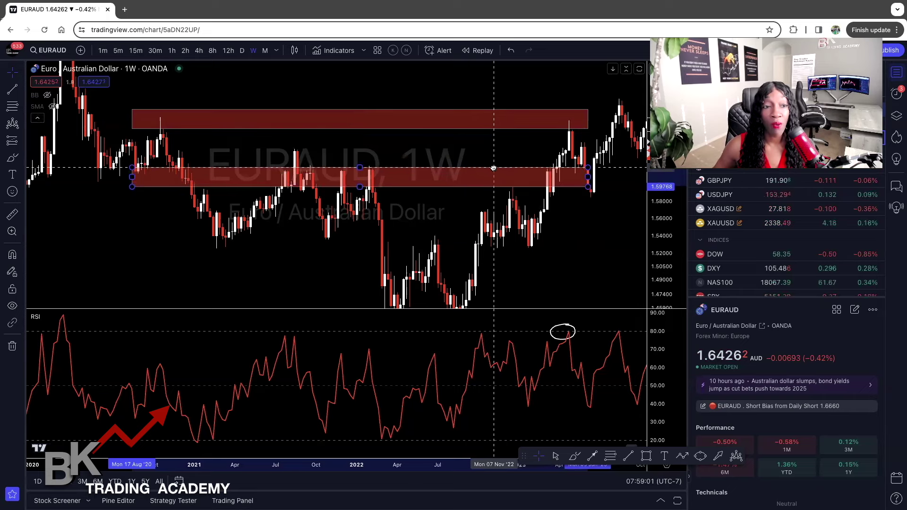
click(574, 456)
drag(162, 114, 163, 116)
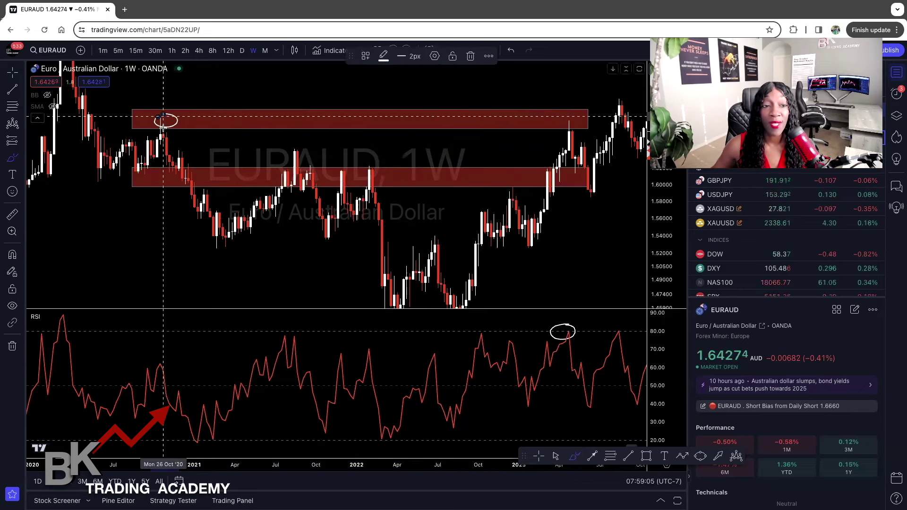
mouse_move(171, 165)
mouse_down()
mouse_move(165, 171)
mouse_move(180, 174)
mouse_move(142, 166)
mouse_move(133, 173)
mouse_move(585, 163)
mouse_up()
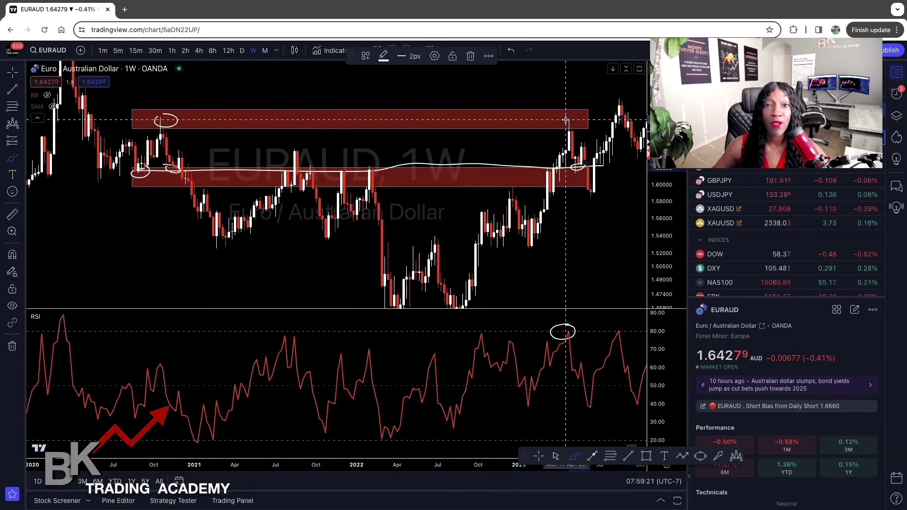